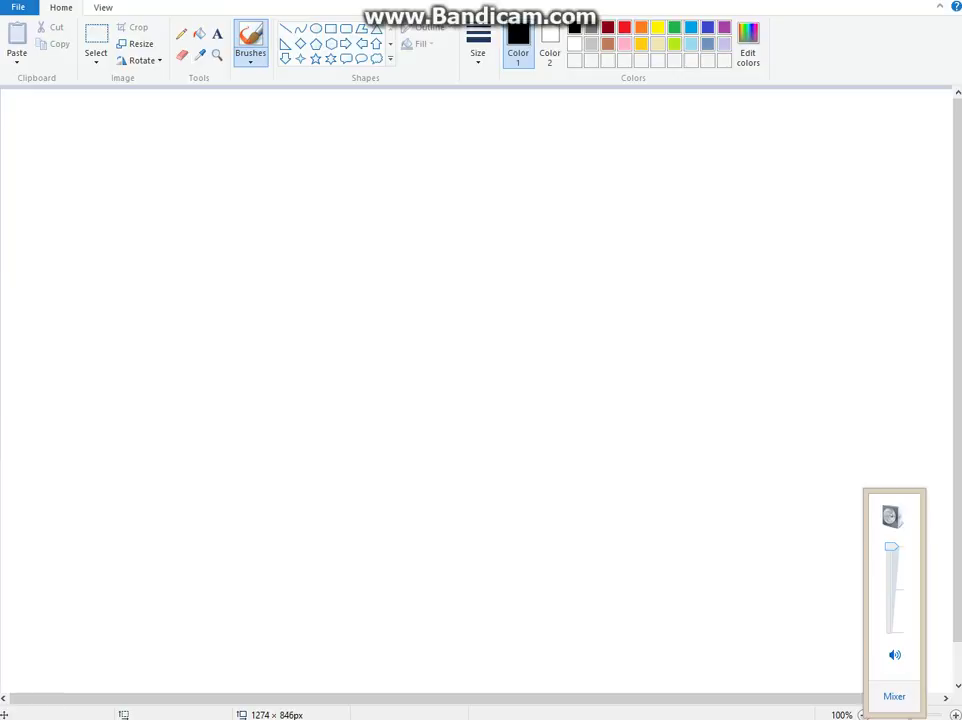
Lower the system speaker volume in two small adjustments and return to the blank canvas.
left_click_drag(891, 546, 891, 571)
left_click(659, 198)
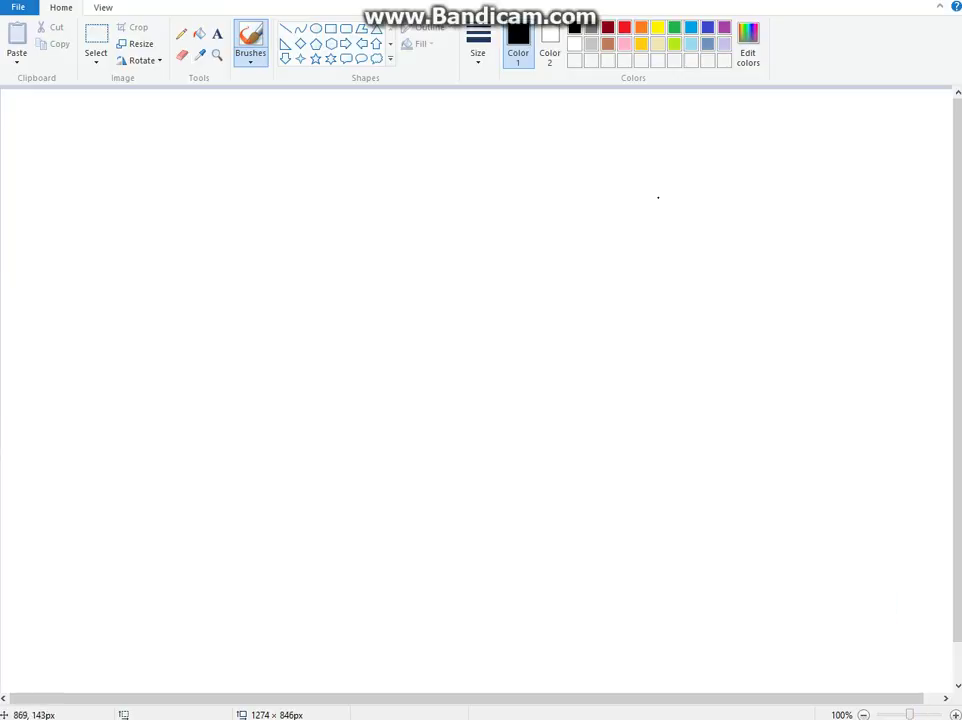
left_click(895, 718)
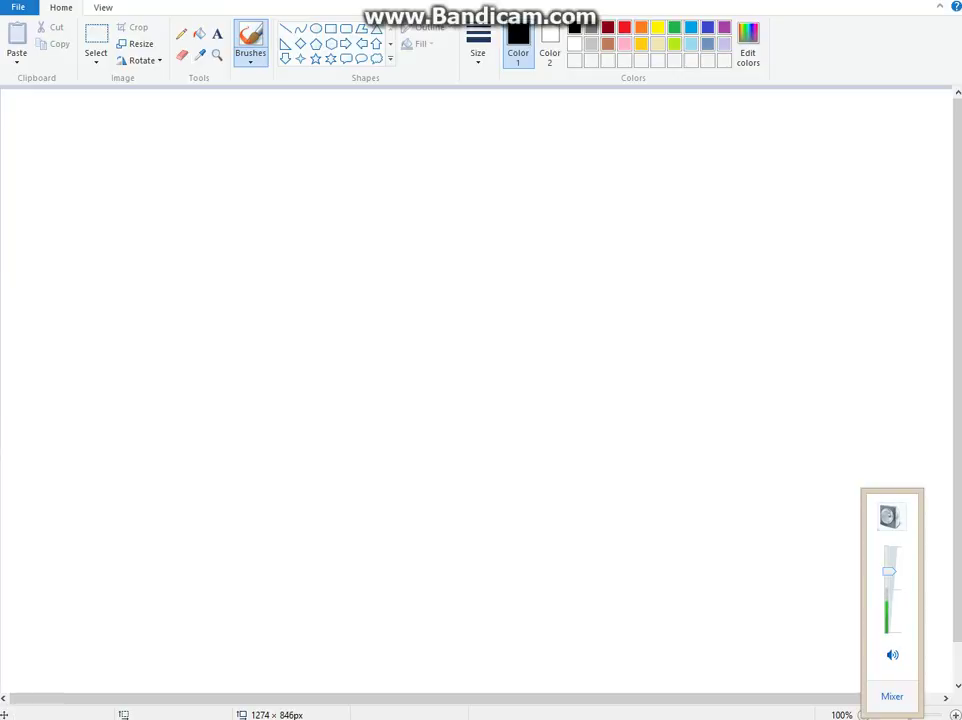
mouse_move(890, 571)
left_mouse_down()
mouse_move(890, 599)
mouse_move(890, 580)
left_mouse_up()
left_click(810, 585)
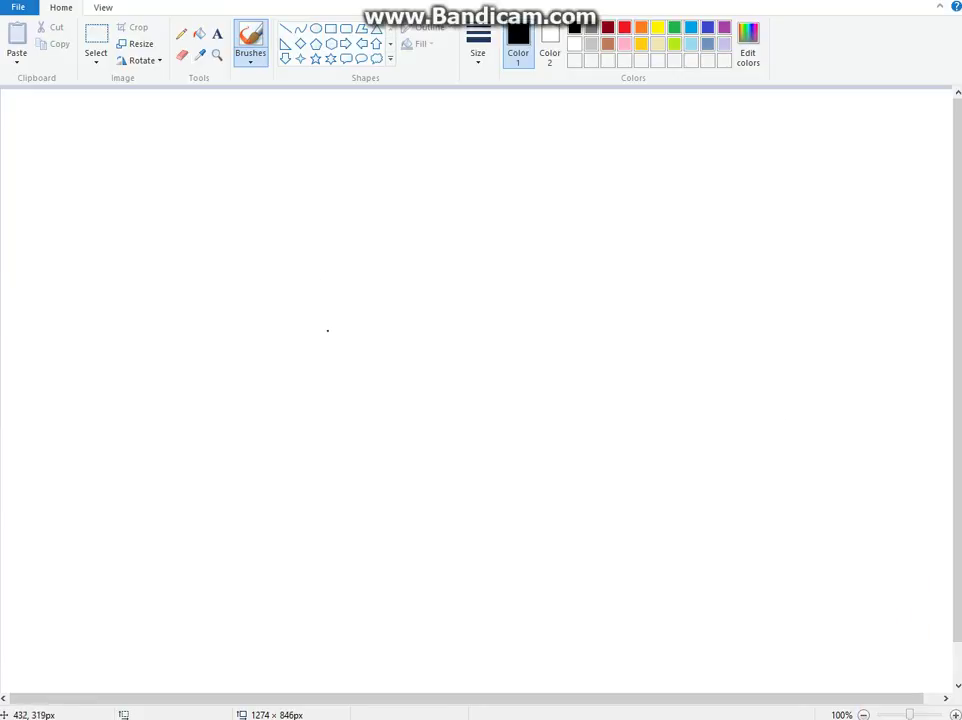
Draw a gray ellipse of about 349 × 290 px near the middle of the canvas as the skull outline.
left_click(591, 29)
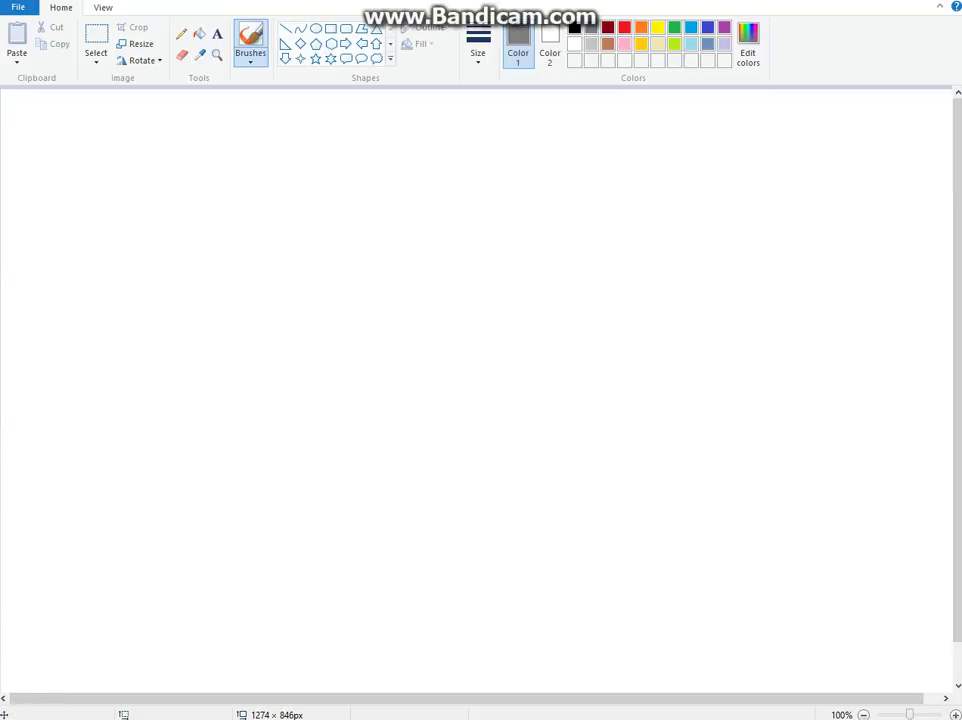
left_click(316, 28)
mouse_move(302, 250)
left_mouse_down()
mouse_move(526, 470)
mouse_move(567, 468)
left_mouse_up()
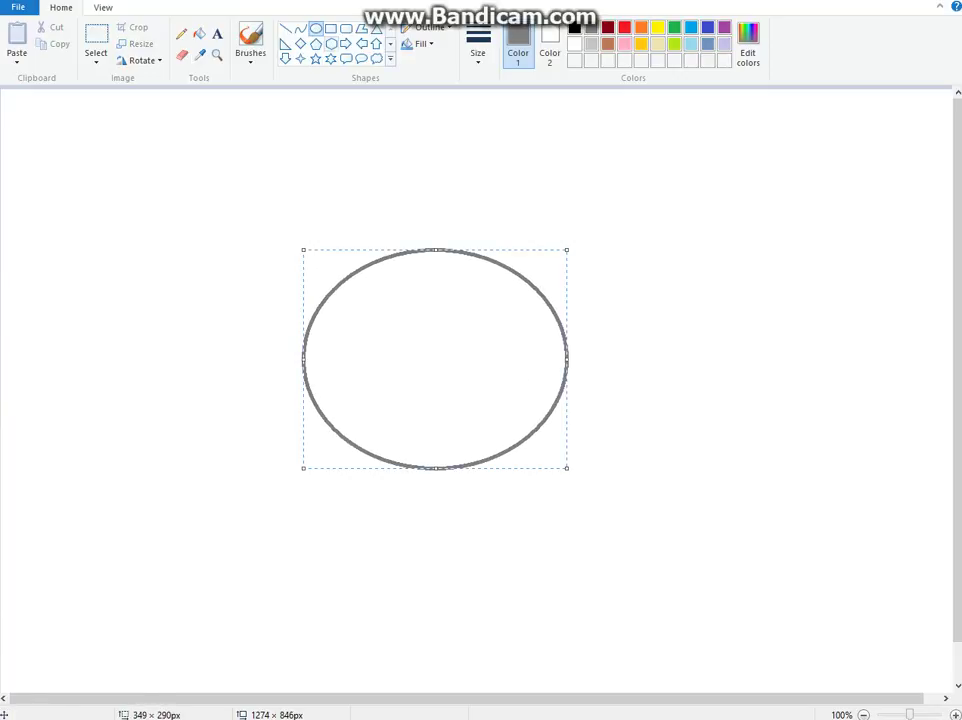
left_click(250, 42)
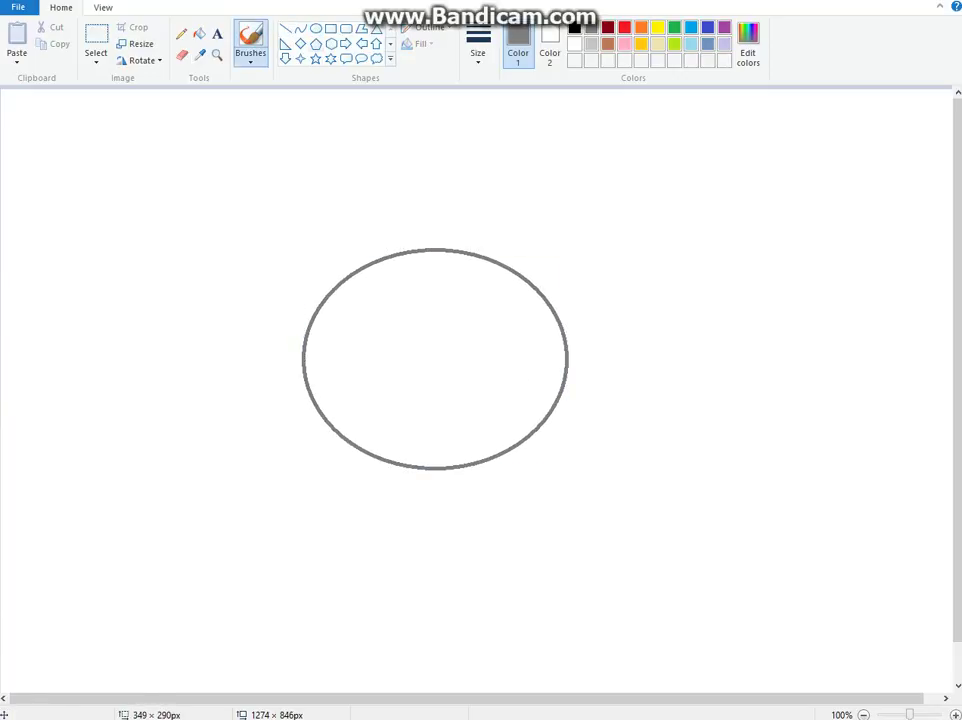
Draw three gray straight lines forming a jaw below the ellipse, and erase the ellipse's arc between the jaw sides.
left_click(286, 28)
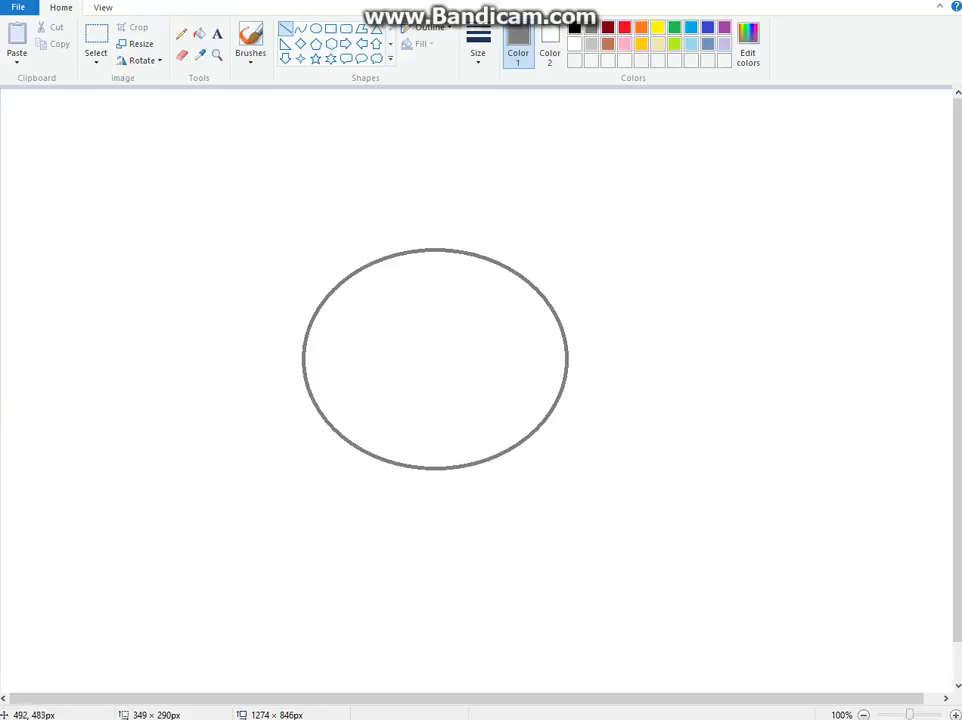
left_click_drag(371, 455, 360, 549)
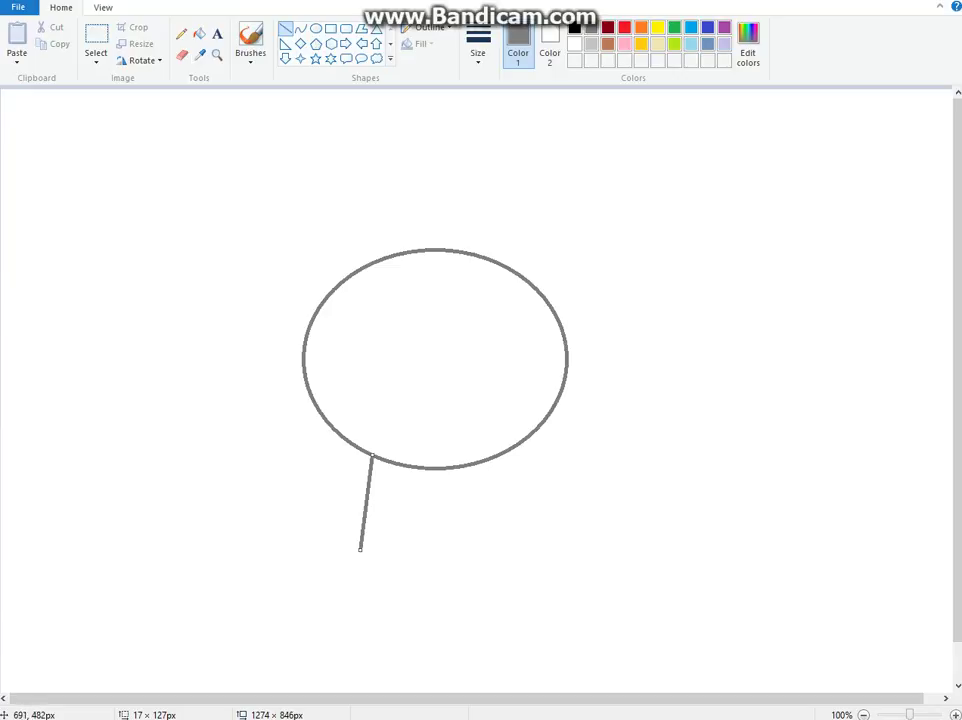
left_click_drag(517, 447, 548, 548)
left_click_drag(362, 552, 548, 549)
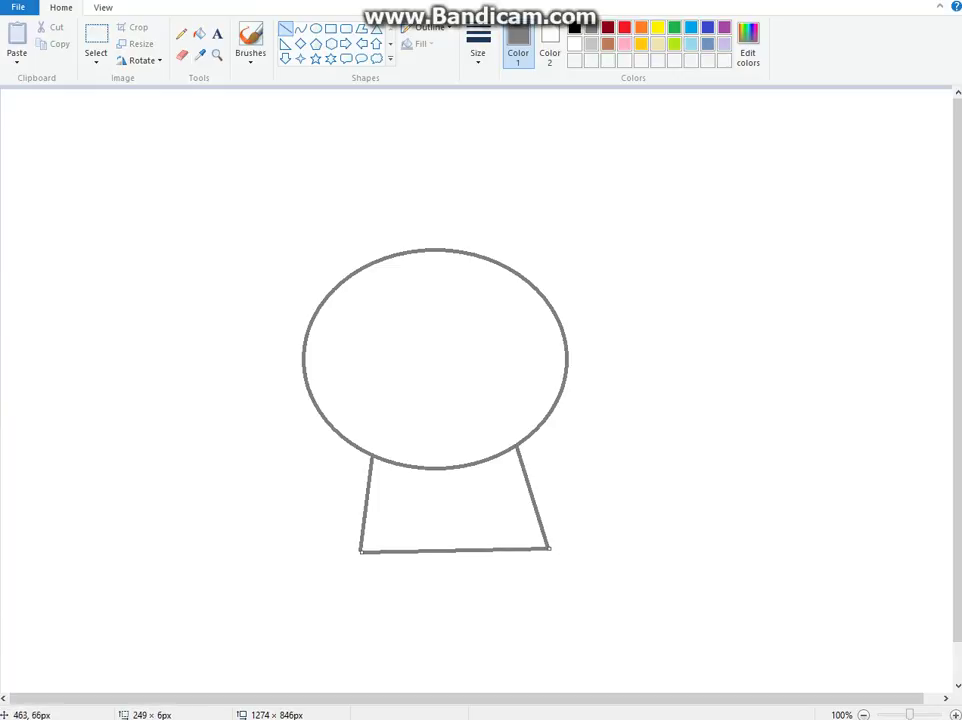
left_click(181, 55)
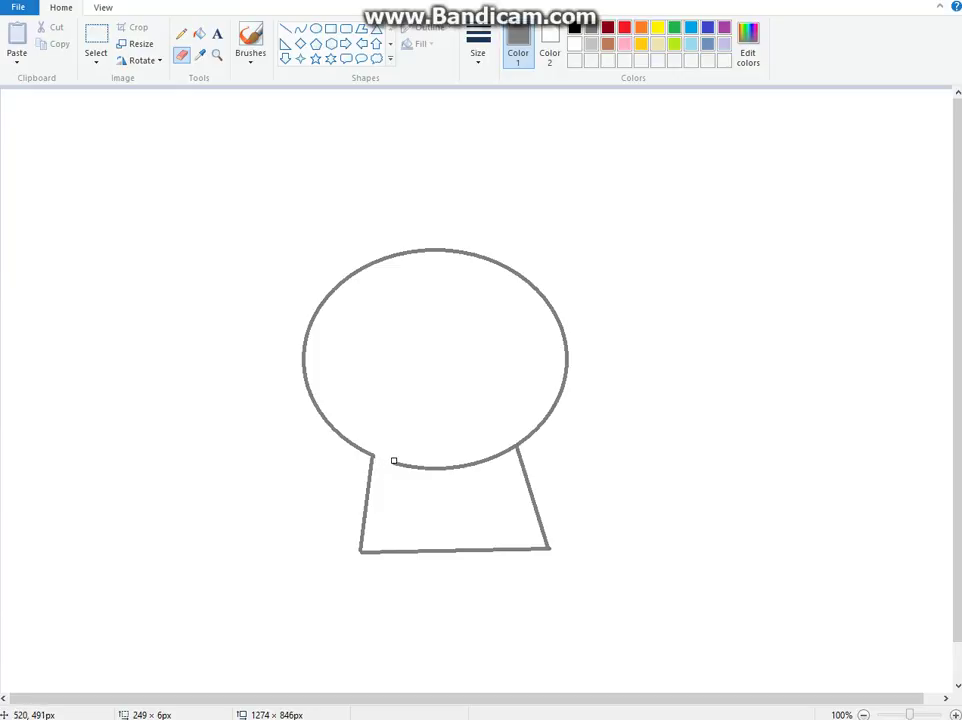
left_click_drag(407, 466, 496, 458)
Draw two black ellipses side by side inside the skull as eyes, about 71 × 67 px and 83 × 71 px.
left_click(316, 28)
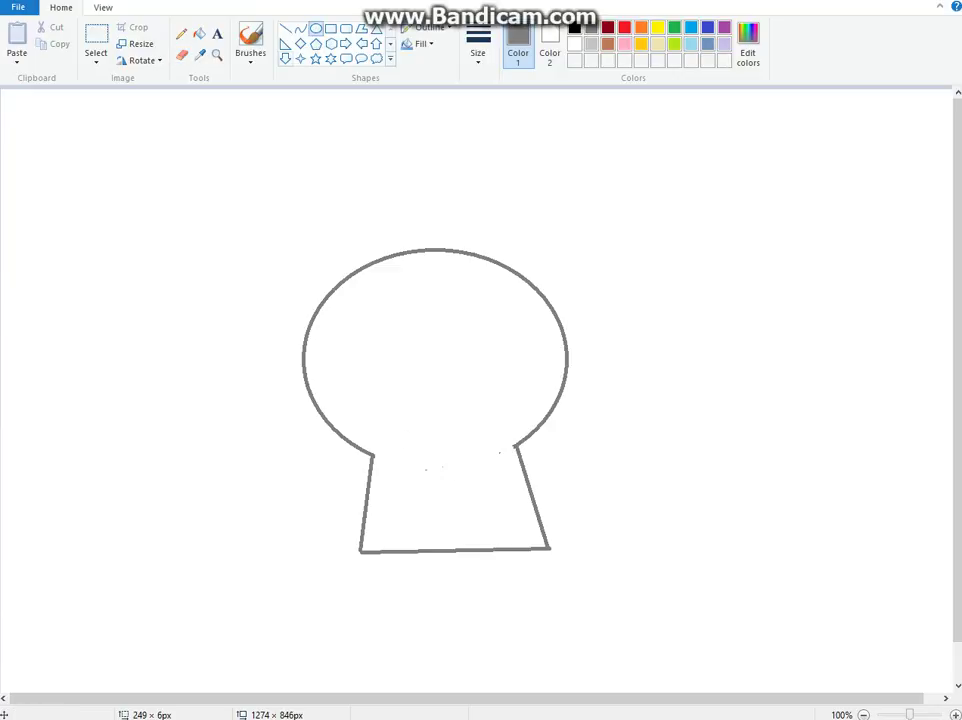
left_click(286, 28)
left_click(574, 27)
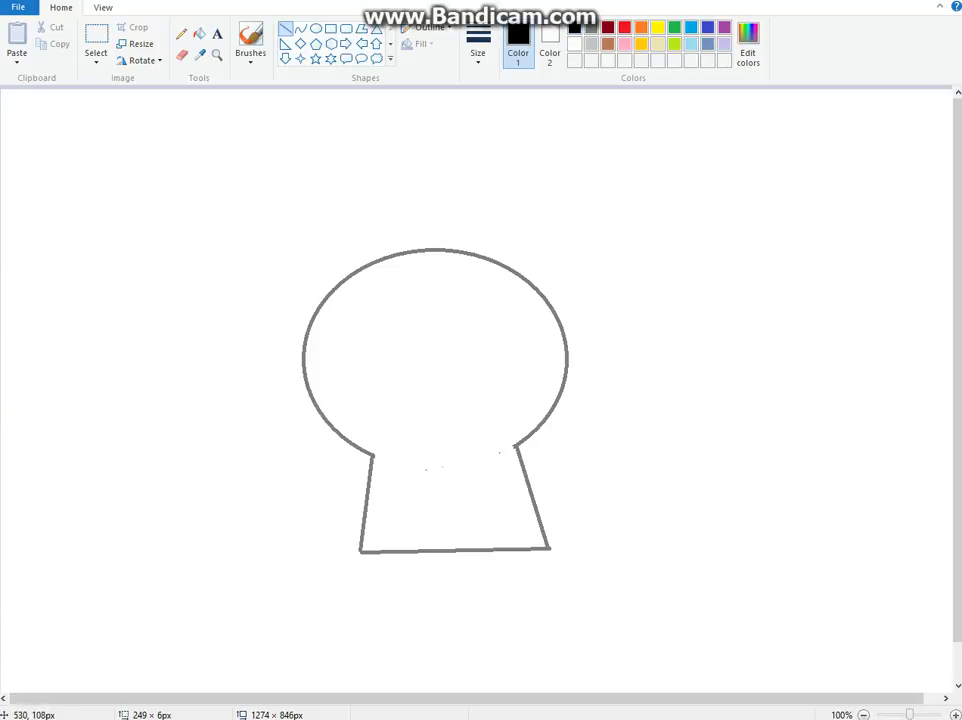
left_click(316, 28)
mouse_move(351, 307)
left_mouse_down()
mouse_move(365, 343)
mouse_move(407, 360)
left_mouse_up()
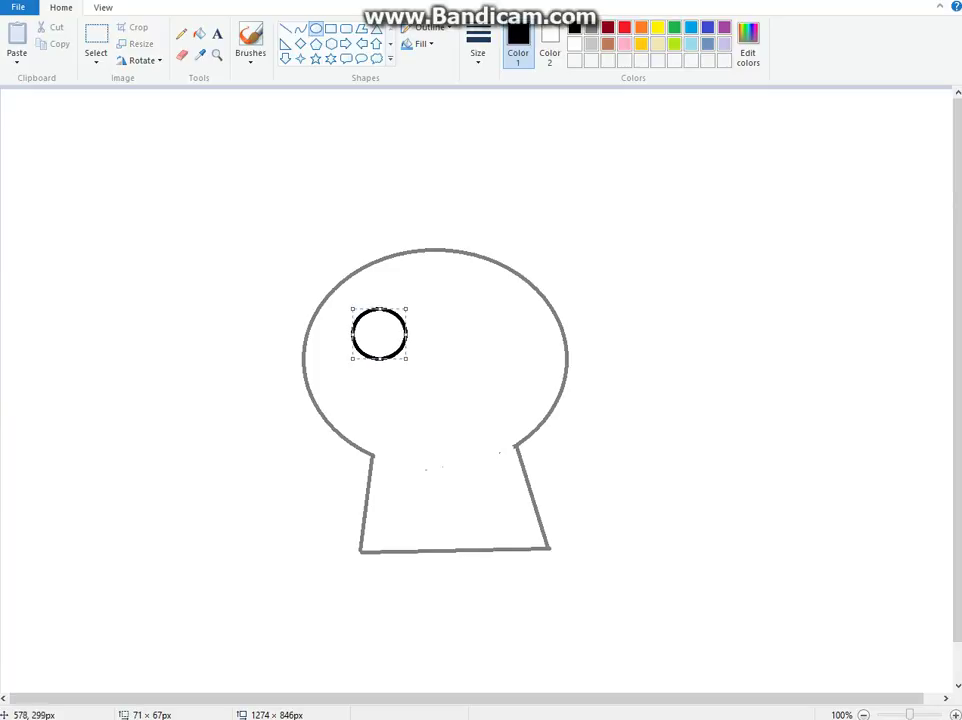
left_click_drag(439, 310, 503, 363)
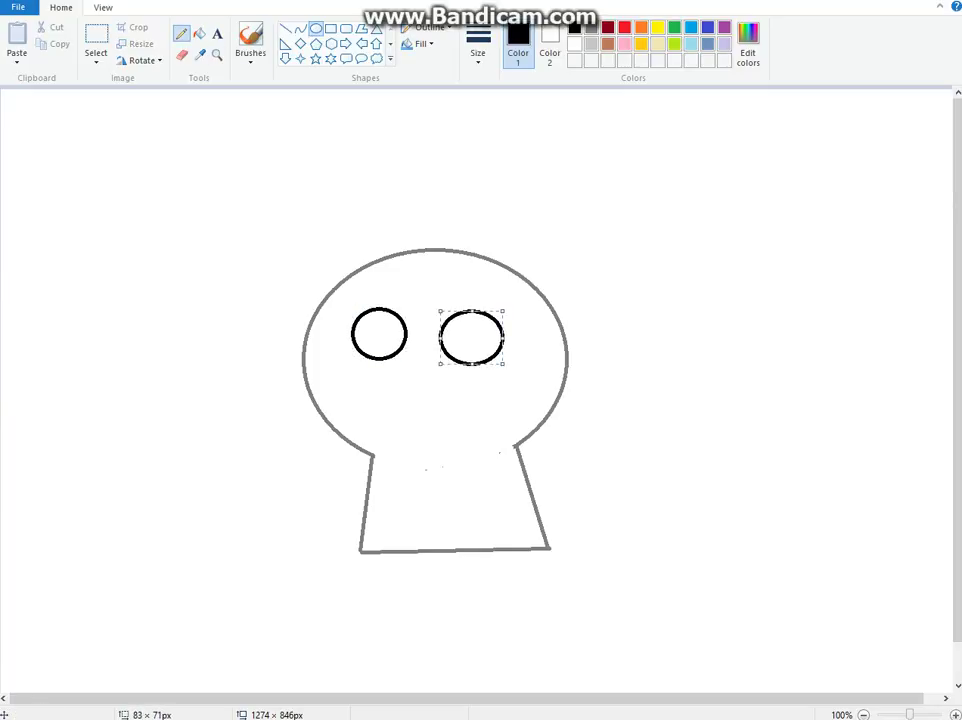
Draw three gray tooth lines about 100 px tall, rising from the jaw's lower edge.
left_click(181, 34)
left_click(591, 28)
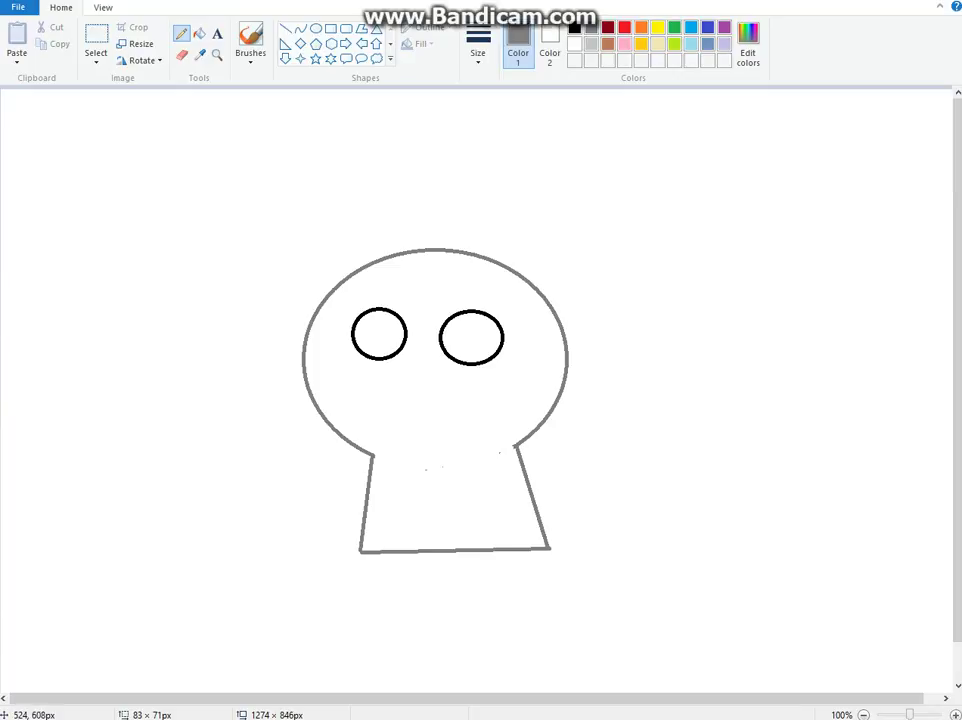
left_click(288, 30)
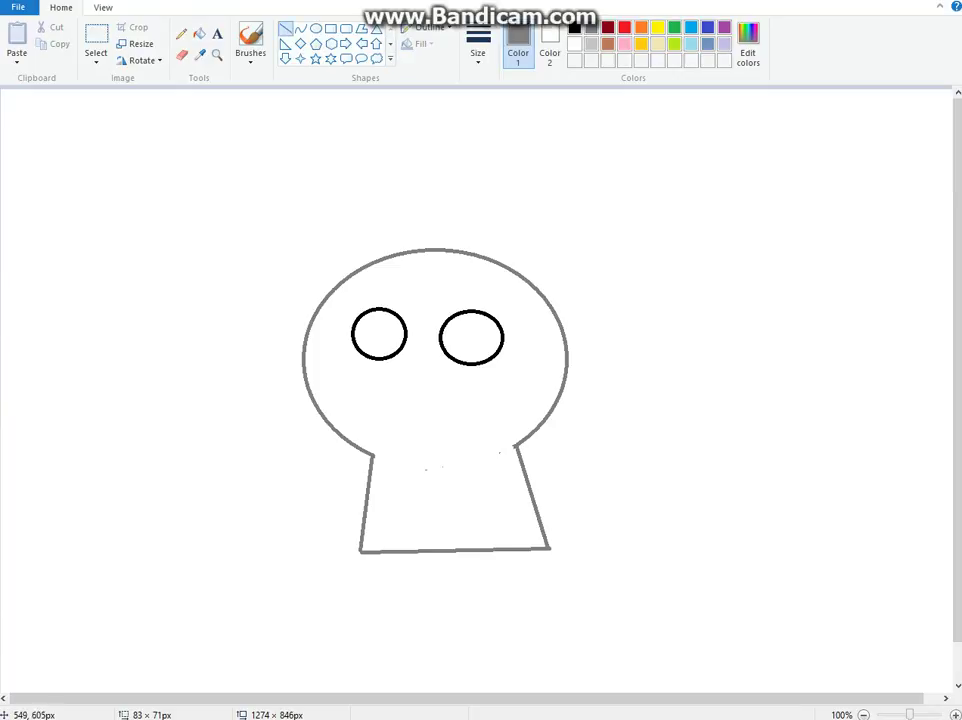
mouse_move(386, 552)
left_mouse_down()
mouse_move(409, 541)
mouse_move(391, 506)
mouse_move(392, 475)
left_mouse_up()
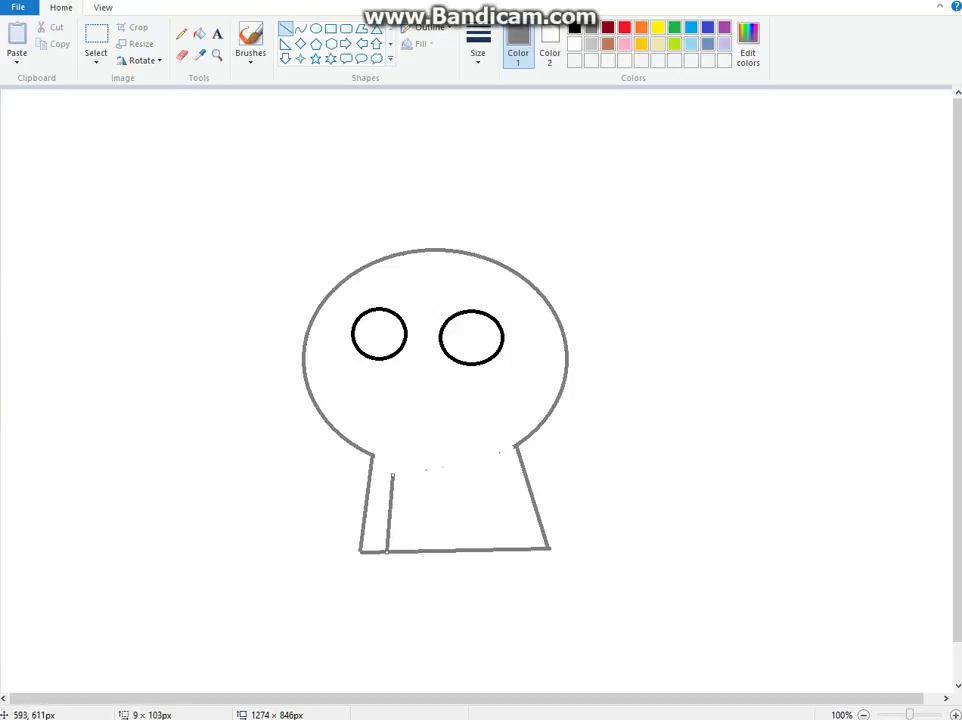
left_click_drag(444, 549, 439, 478)
mouse_move(507, 551)
left_mouse_down()
mouse_move(474, 482)
mouse_move(484, 470)
left_mouse_up()
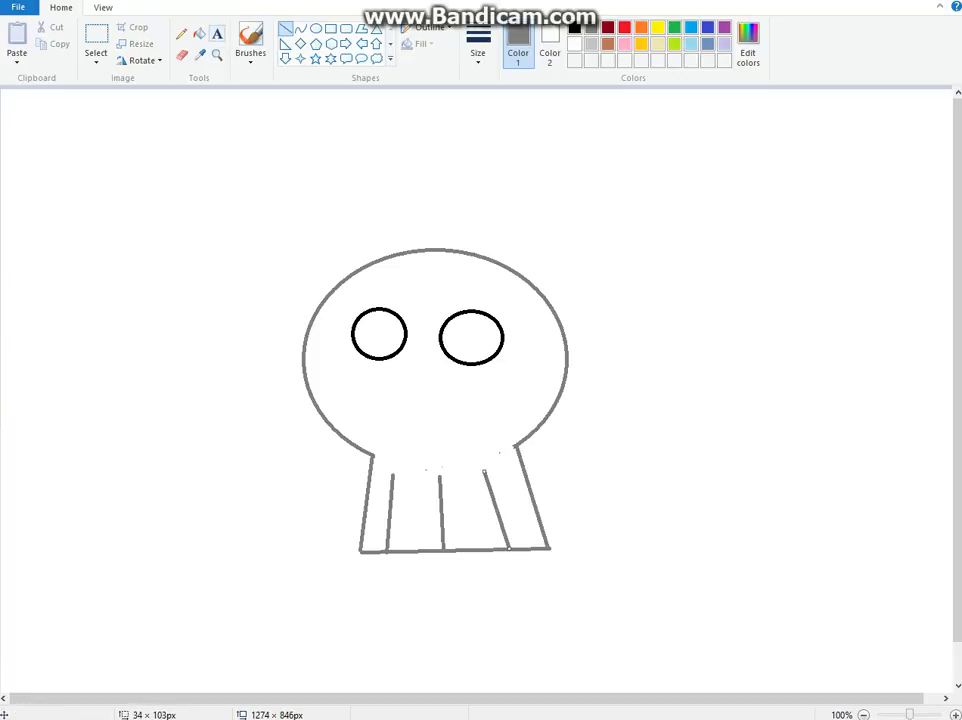
Fill both eye ellipses with black.
left_click(217, 34)
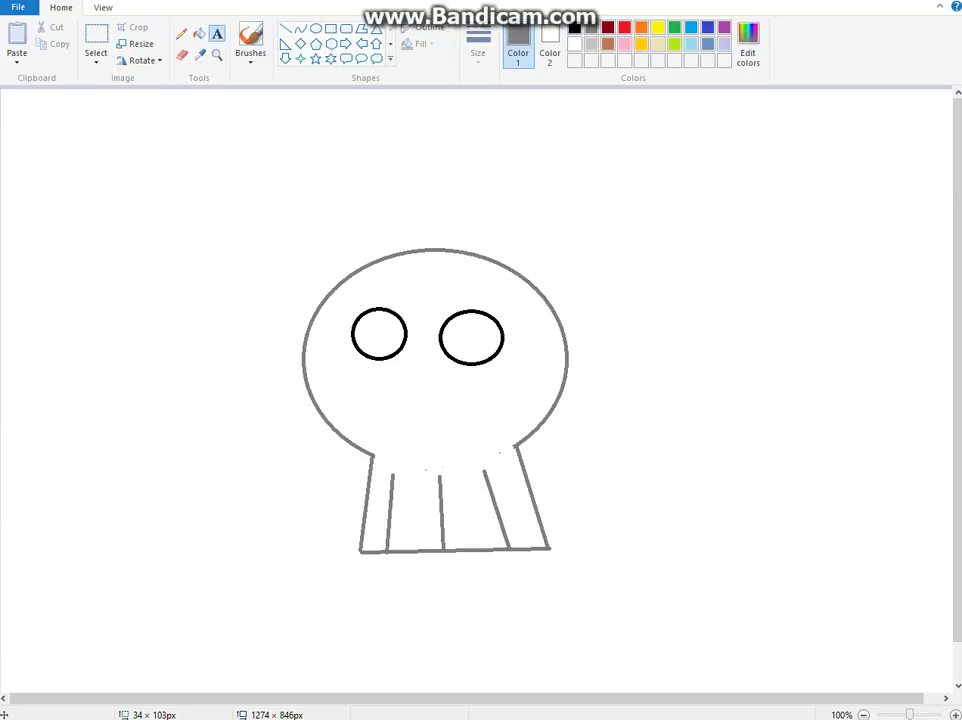
left_click(574, 28)
left_click(250, 40)
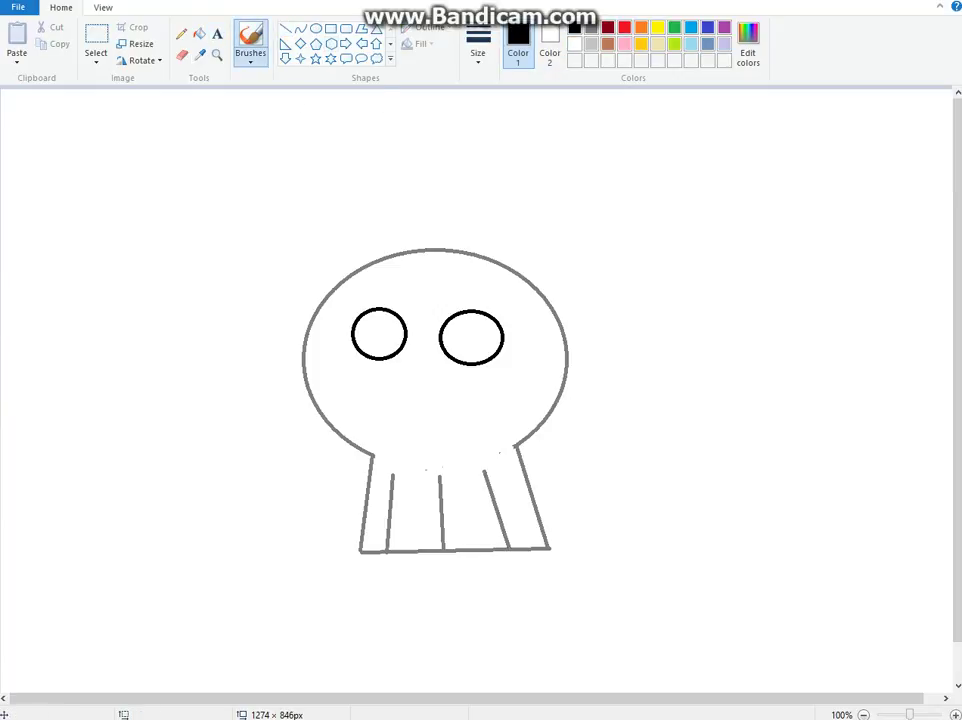
left_click(200, 34)
left_click(378, 334)
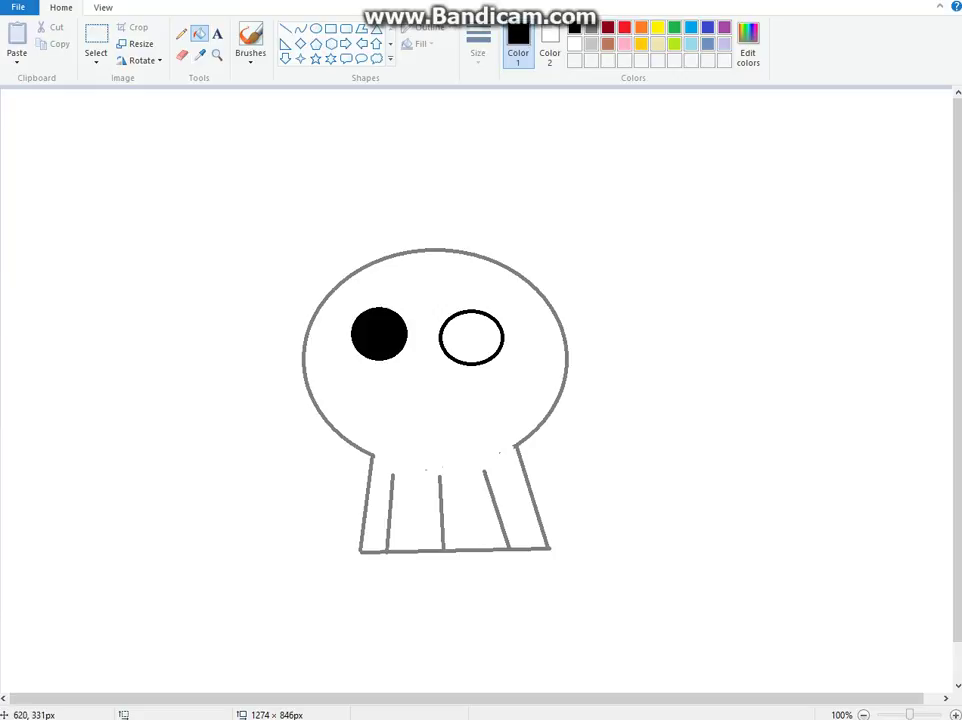
left_click(471, 339)
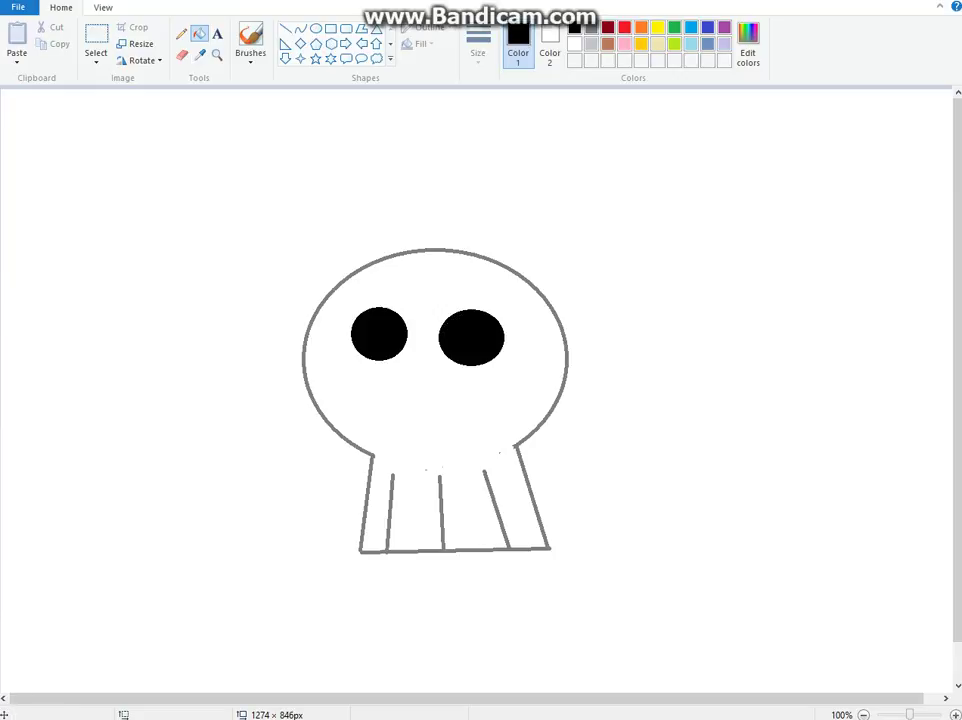
Paint a short gray airbrush highlight inside each black eye.
left_click(591, 28)
left_click(250, 35)
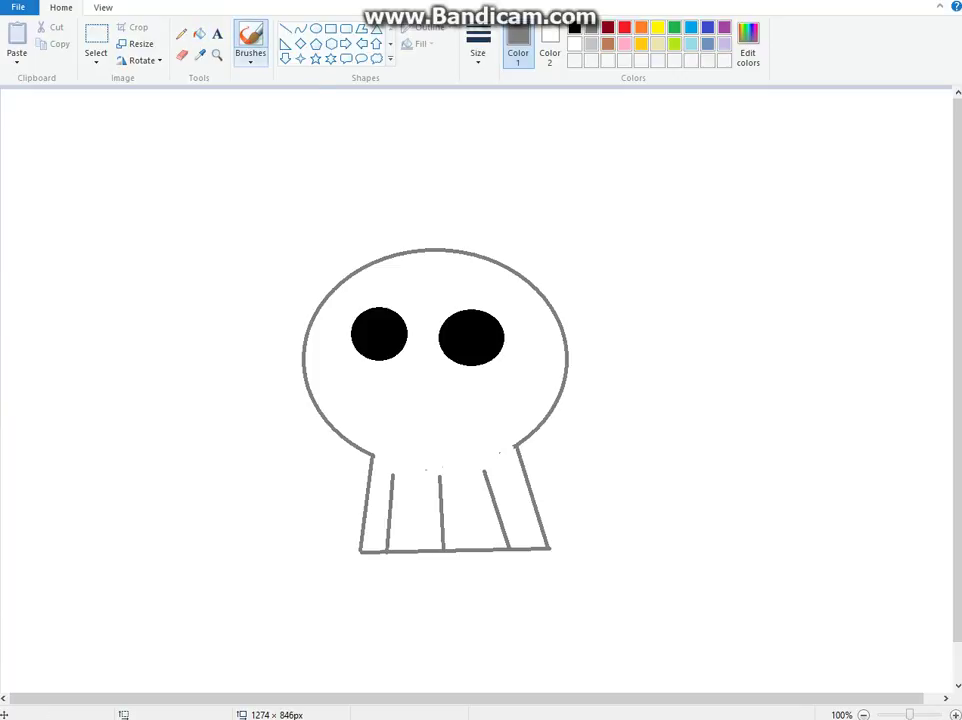
left_click(250, 58)
left_click(341, 85)
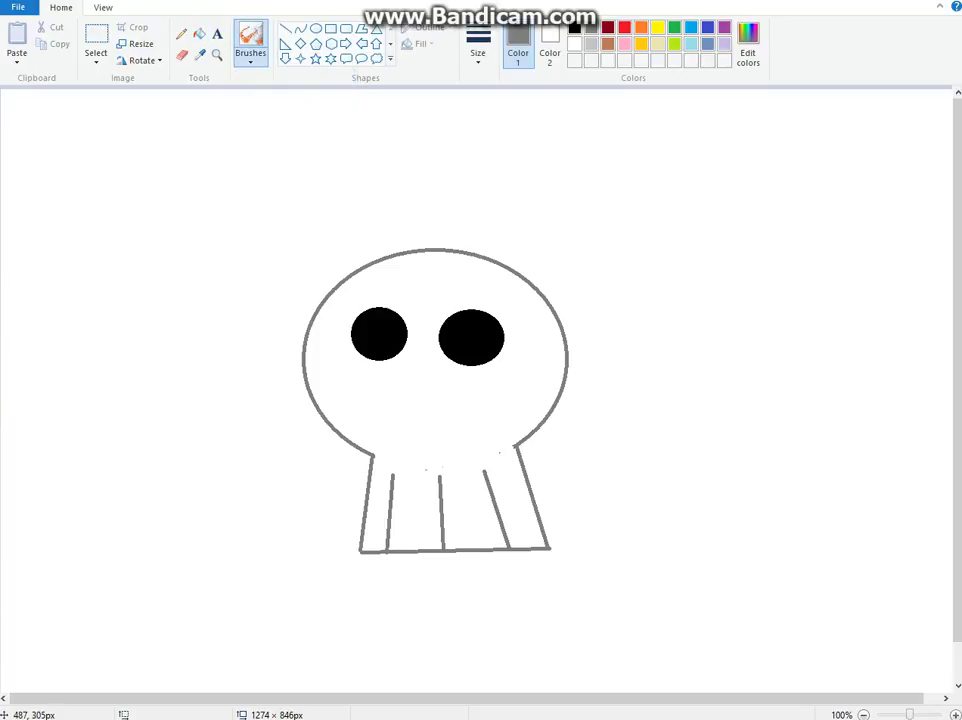
left_click_drag(369, 321, 378, 332)
left_click_drag(465, 329, 474, 339)
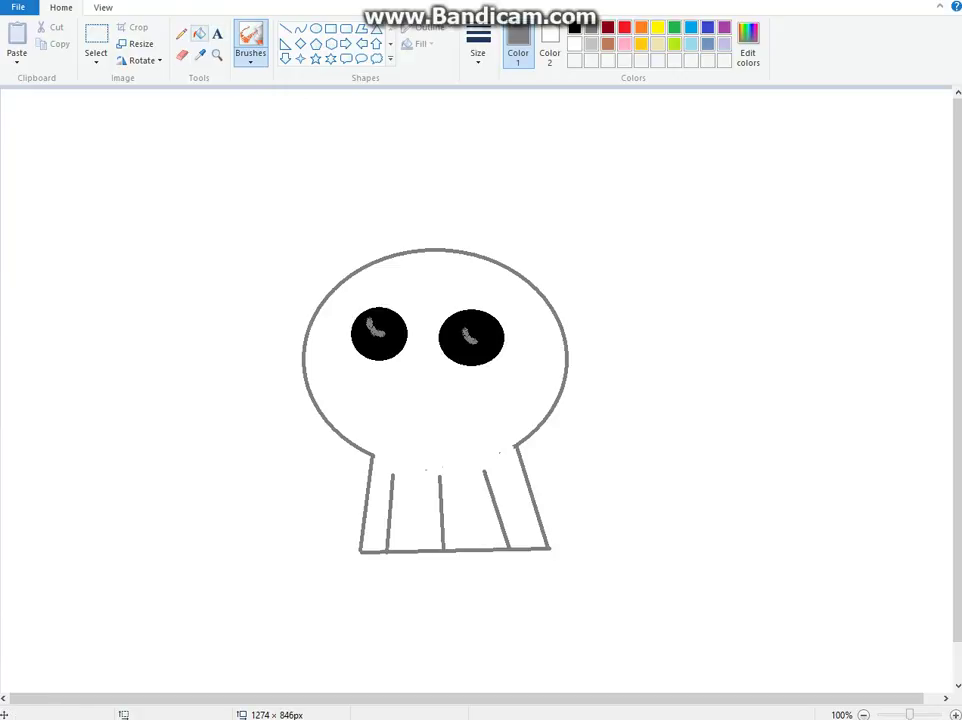
Cover the gray highlights in both eyes with black fill.
left_click(199, 33)
left_click(574, 27)
left_click(376, 334)
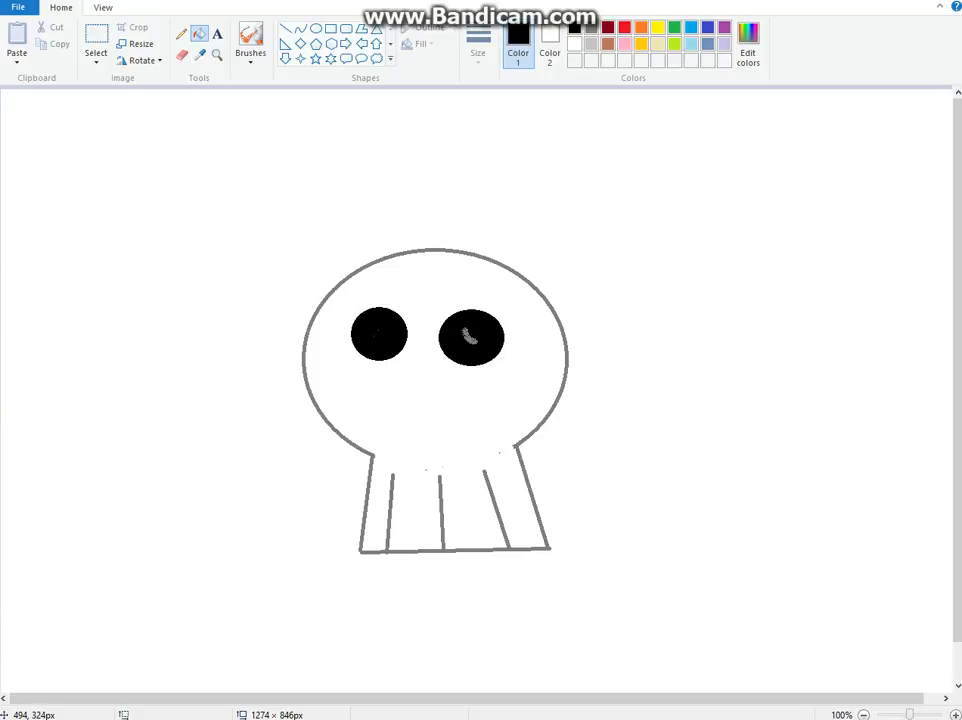
left_click(467, 337)
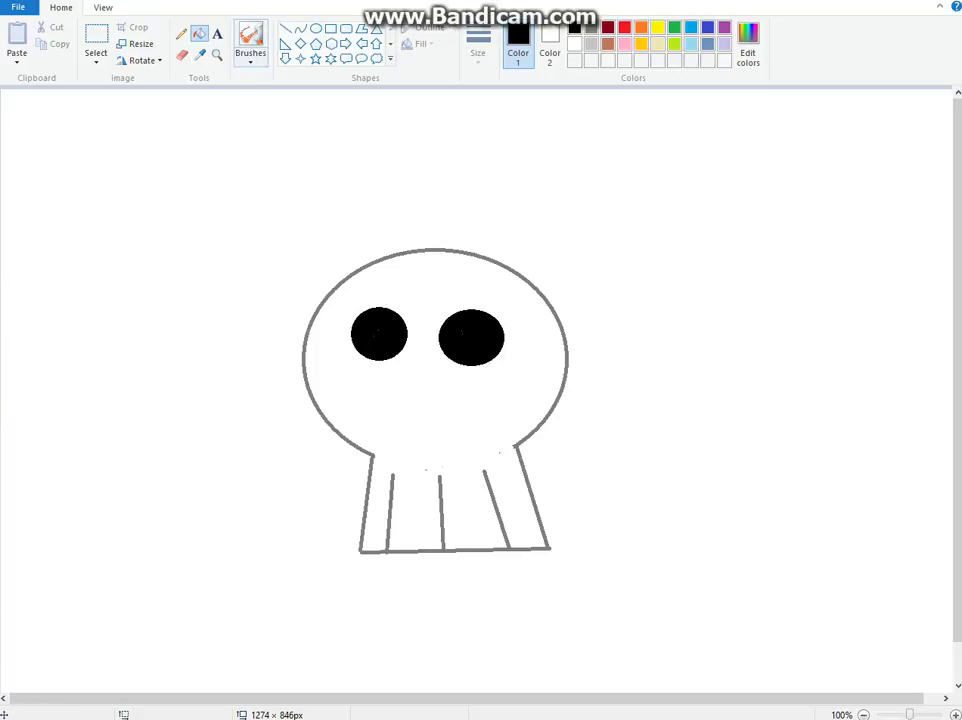
Reset the brush to the standard one and fill the skull and jaw around the eyes with gray.
left_click(216, 34)
left_click(200, 55)
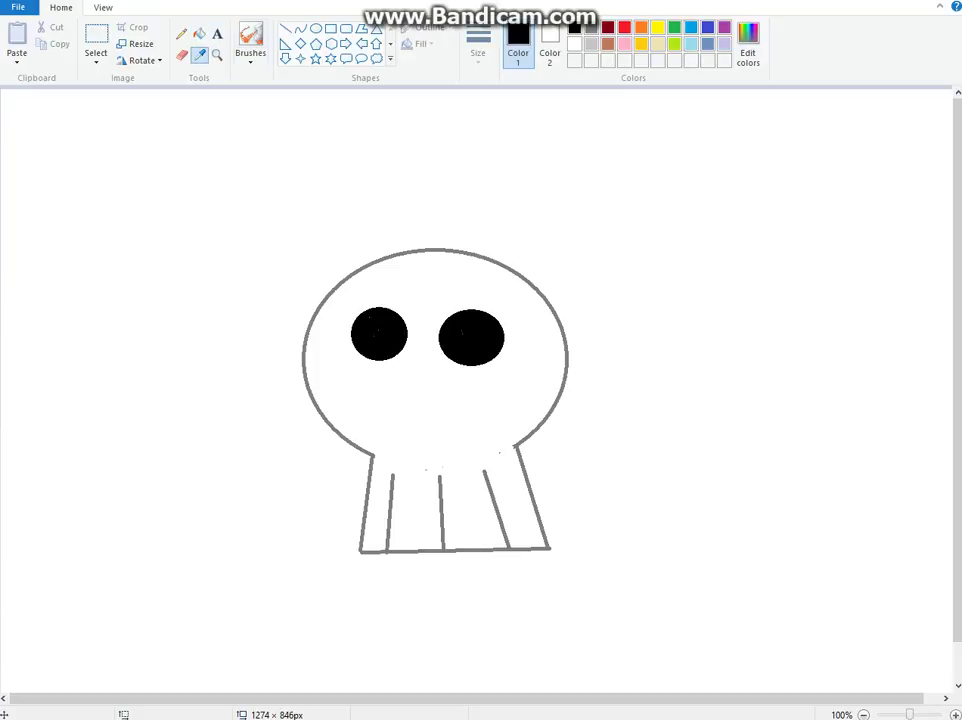
left_click(591, 28)
left_click(200, 34)
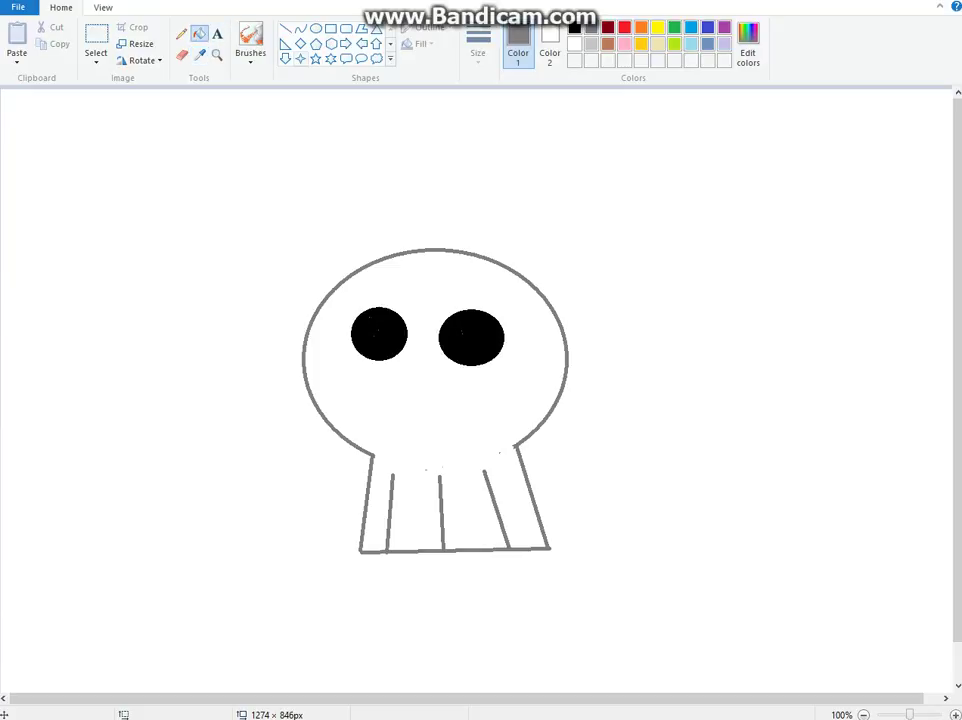
left_click(250, 60)
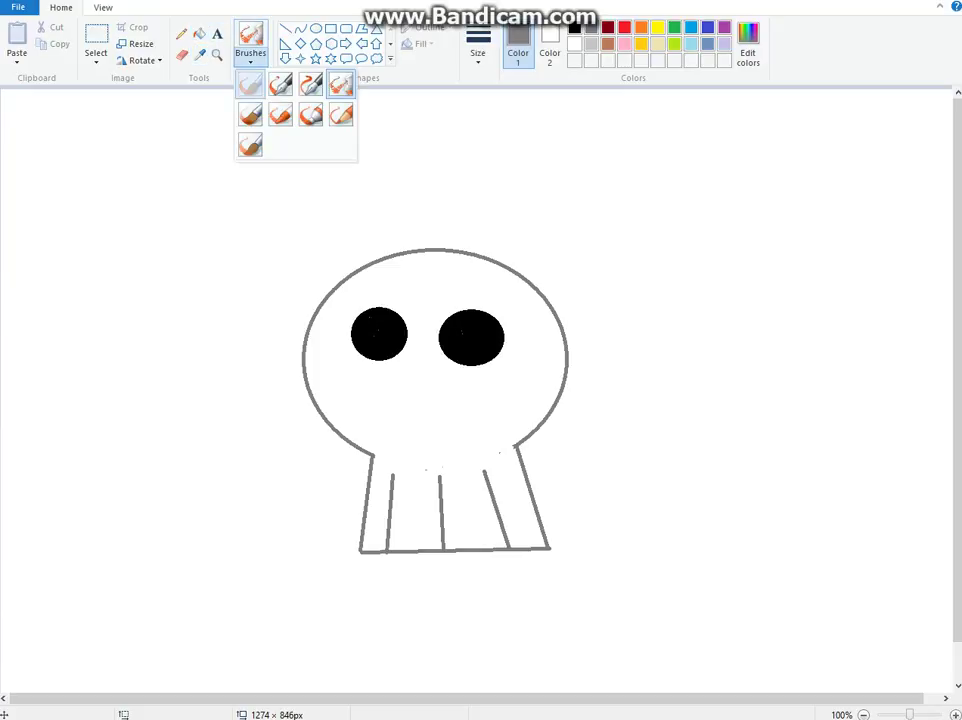
left_click(251, 84)
left_click(199, 33)
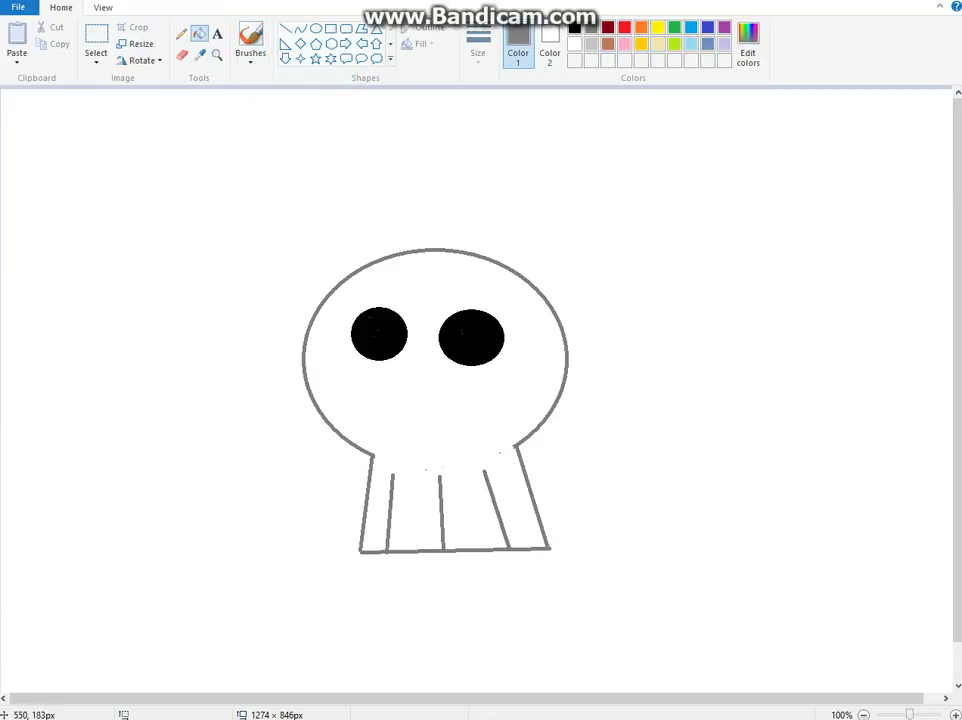
left_click(433, 301)
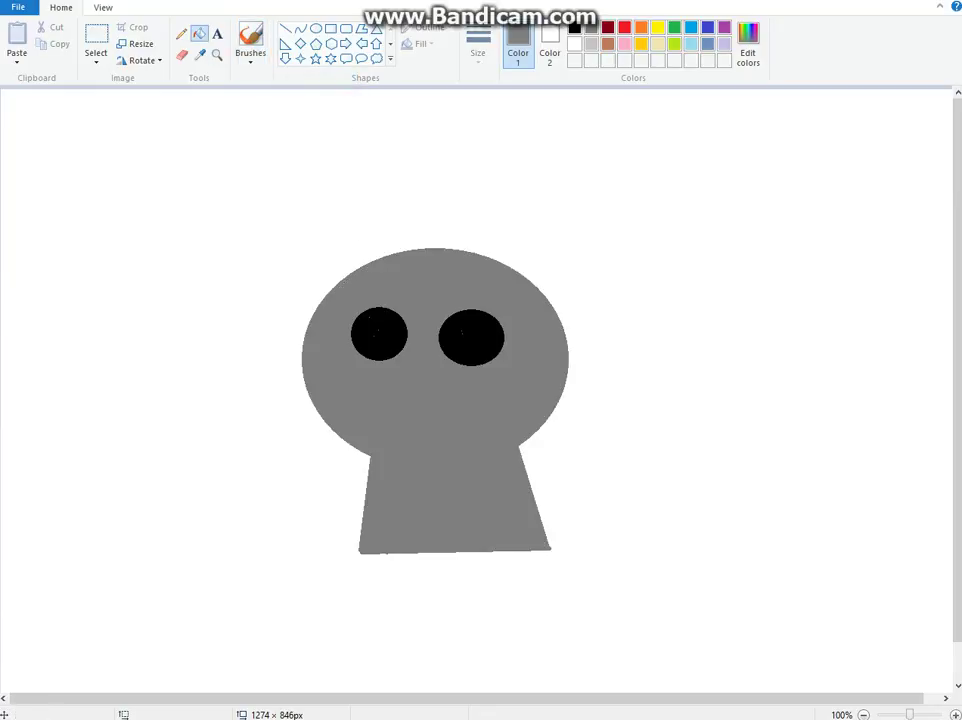
Draw three straight black tooth lines, each nearly 100 px tall, rising from the jaw's lower edge.
left_click(181, 34)
left_click(574, 28)
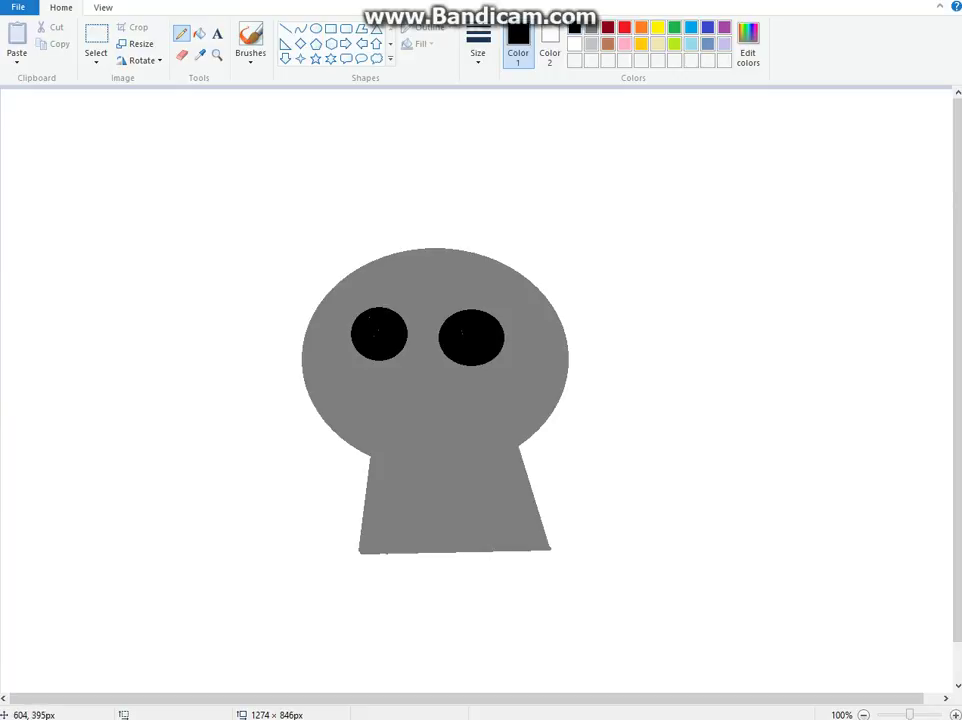
left_click(286, 29)
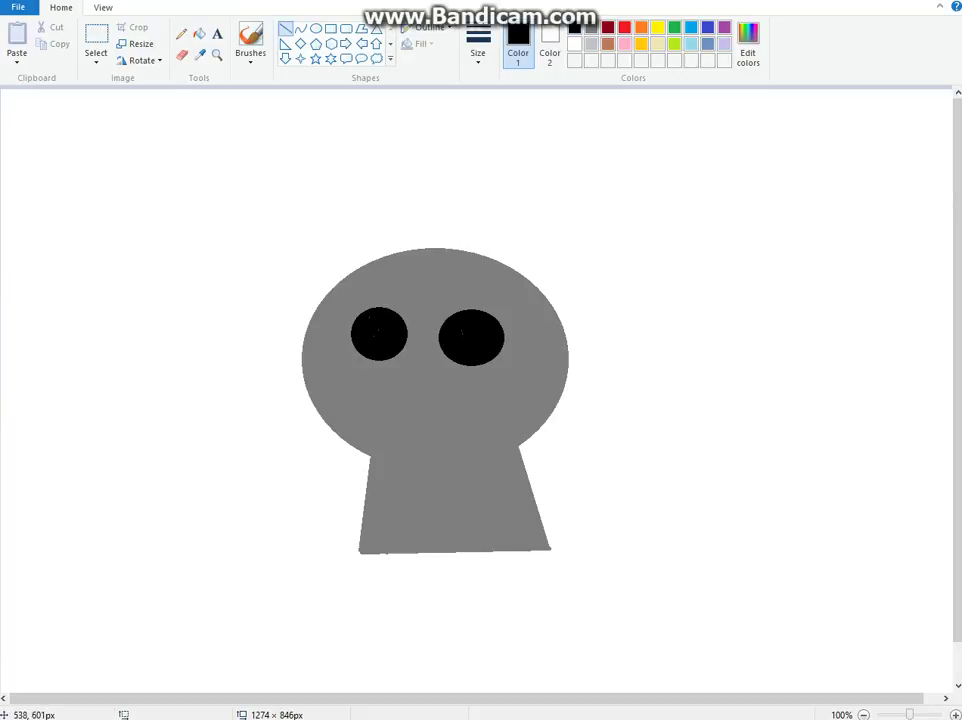
left_click_drag(393, 552, 411, 479)
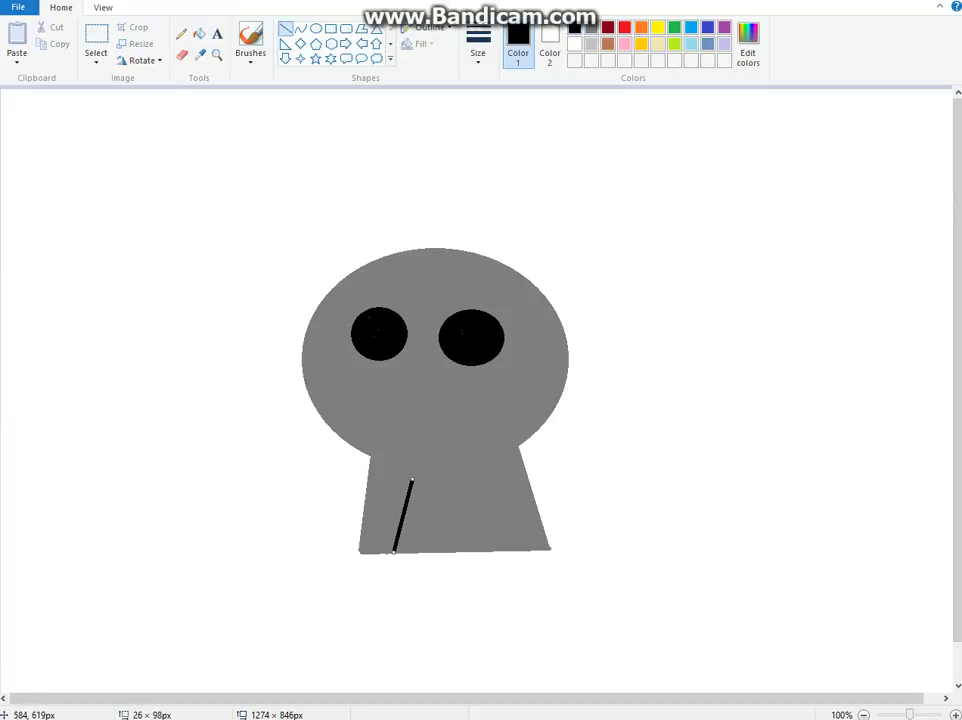
left_click_drag(451, 549, 447, 481)
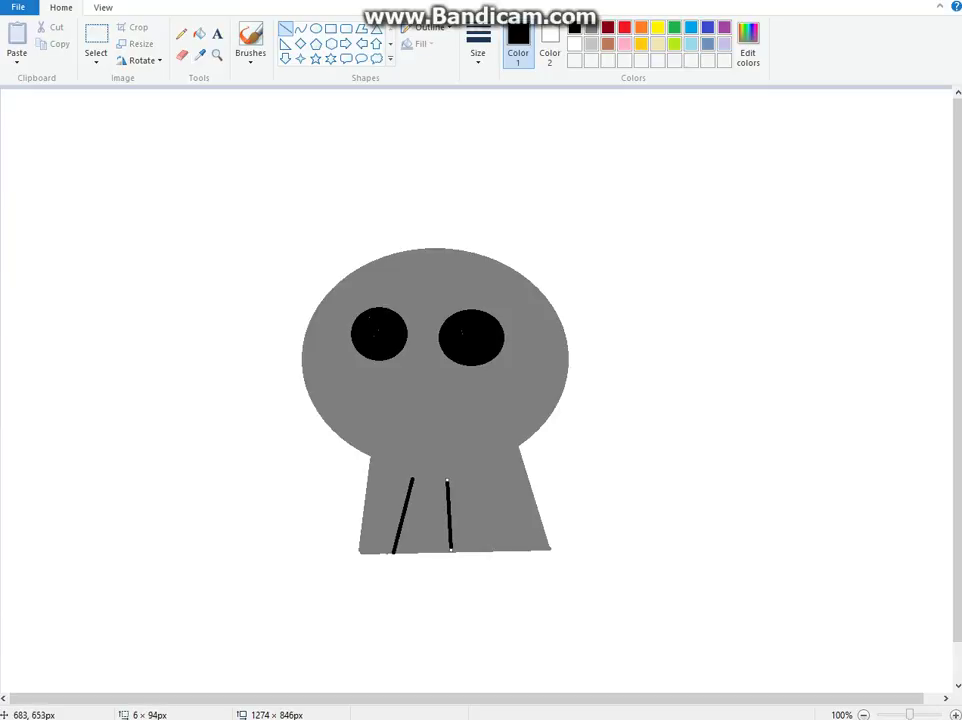
left_click_drag(510, 549, 477, 478)
Add the title "PUNISHER" above the skull in black Arial Black at size 72.
left_click(217, 33)
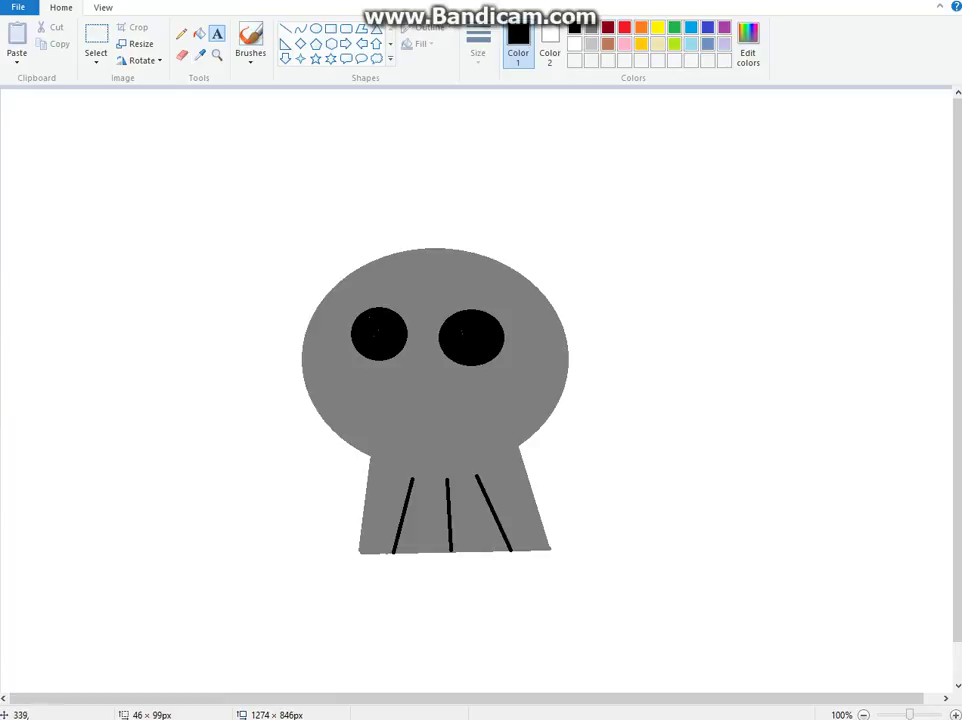
left_click_drag(260, 125, 684, 223)
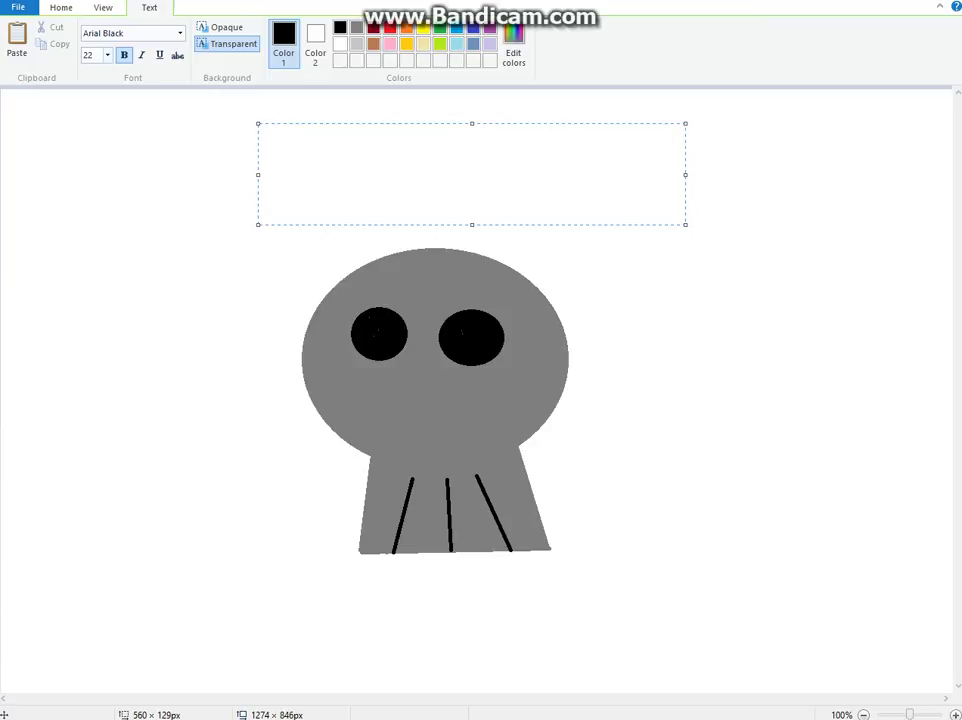
double_click(108, 55)
left_click(108, 55)
left_click(89, 264)
type("PU")
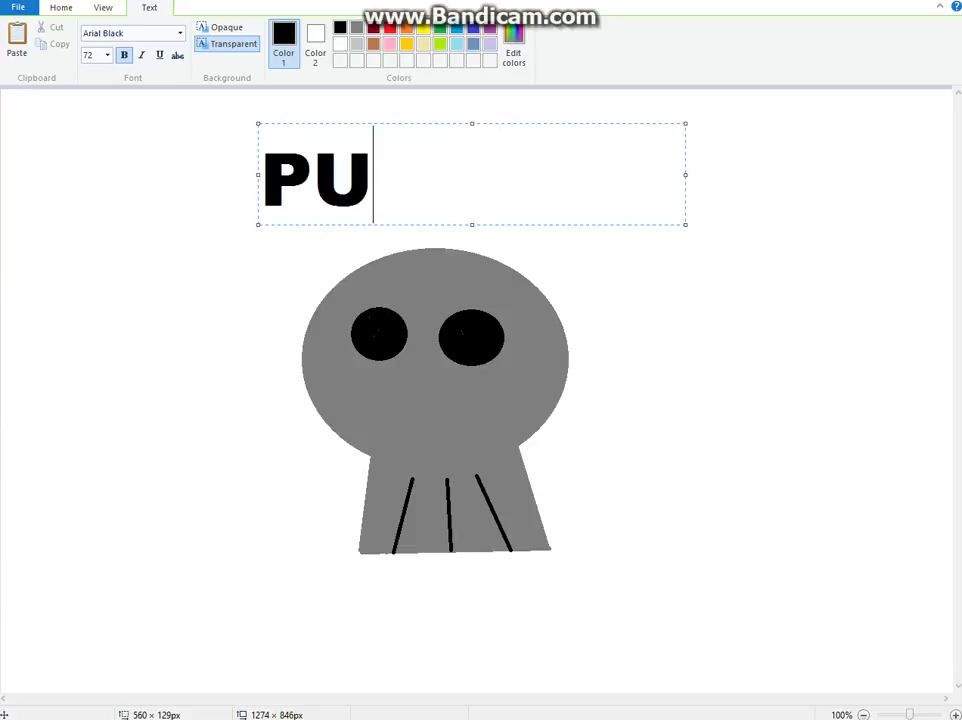
type("NISHER")
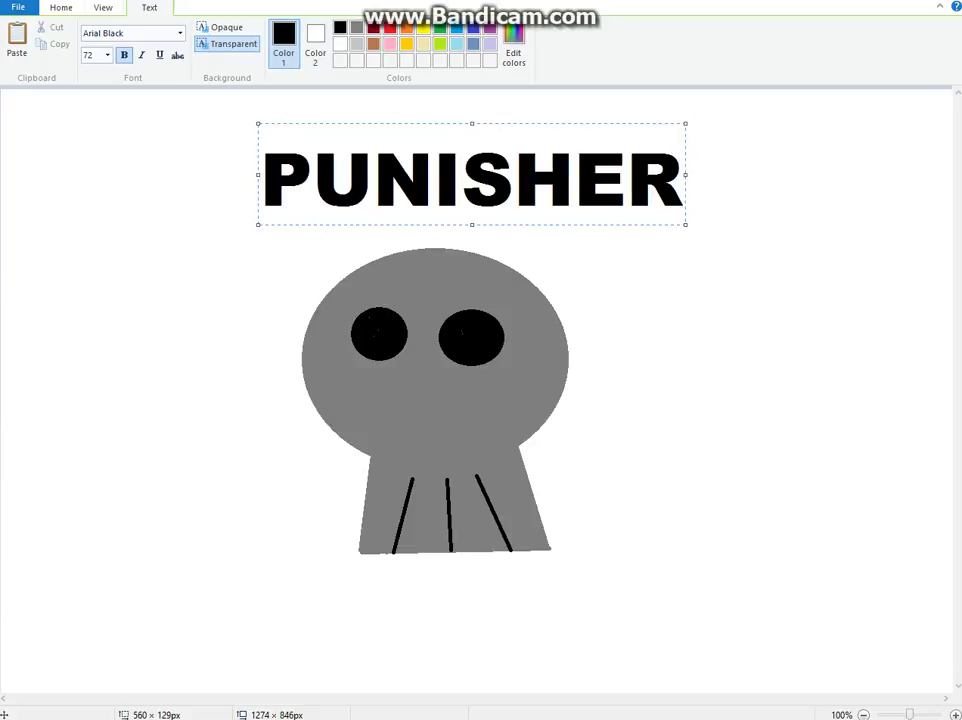
left_click(61, 8)
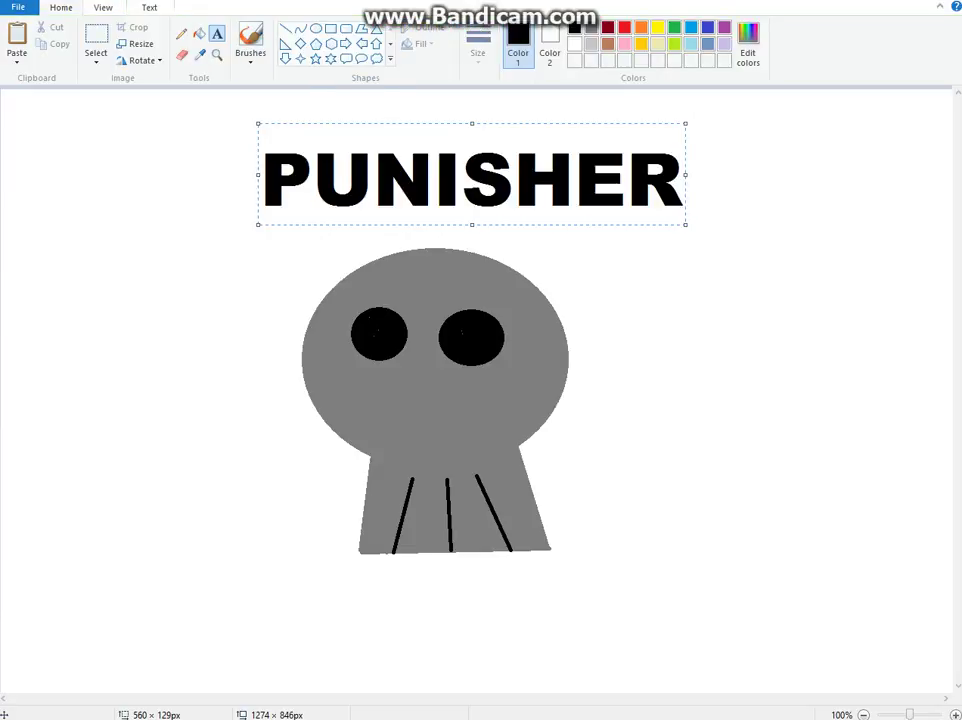
left_click(179, 549)
Add the text "happy fathers day!" below the skull in black Arial Black at size 72.
left_click_drag(56, 607, 882, 662)
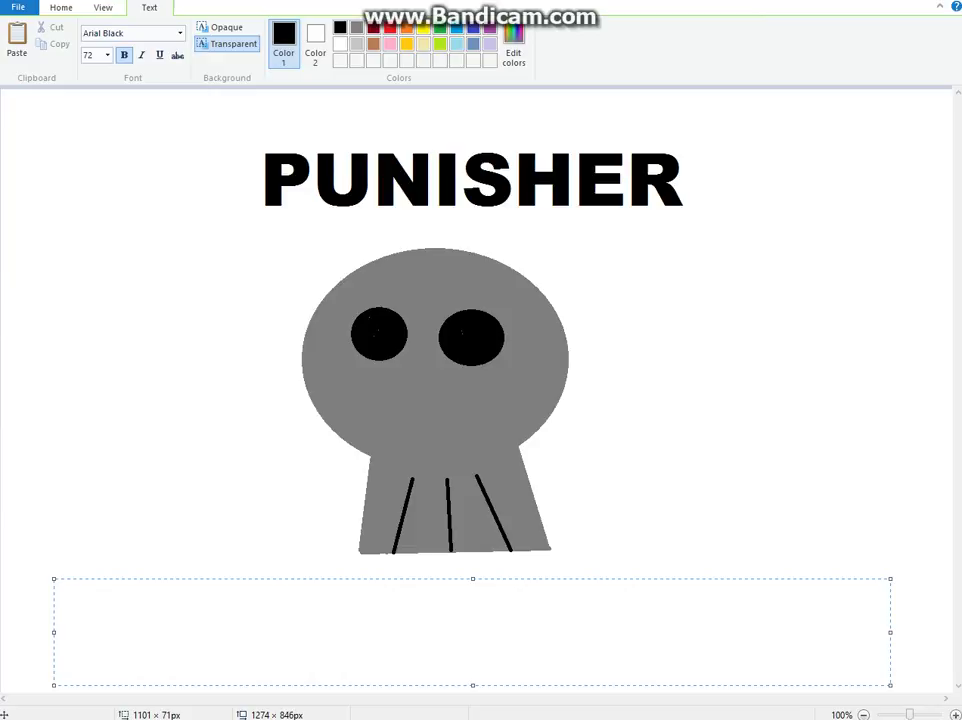
type("happy")
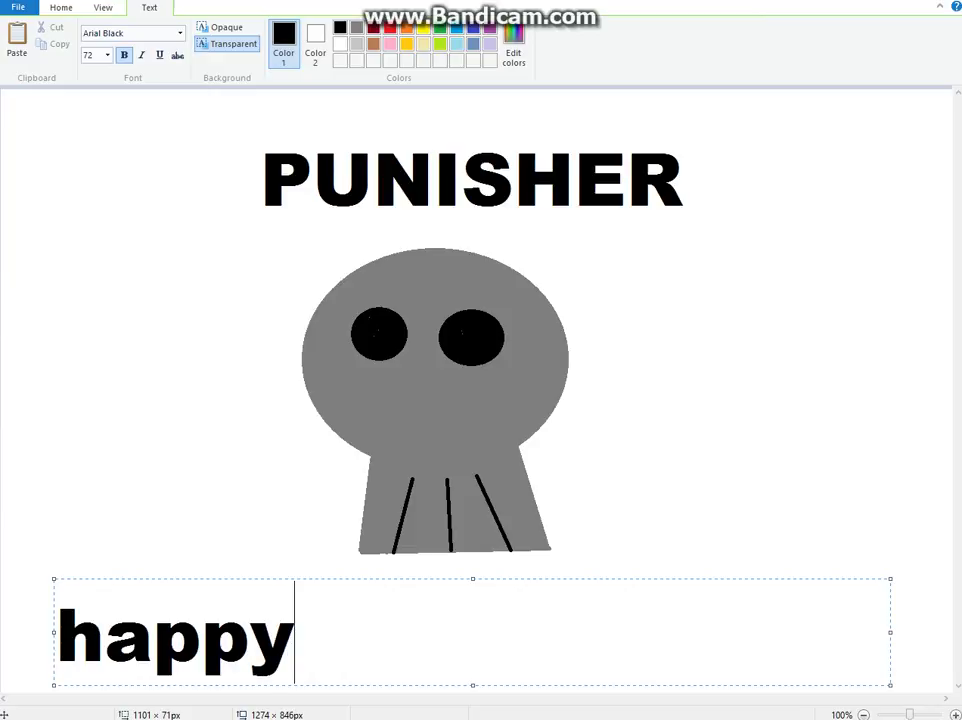
type(" fat  ers ")
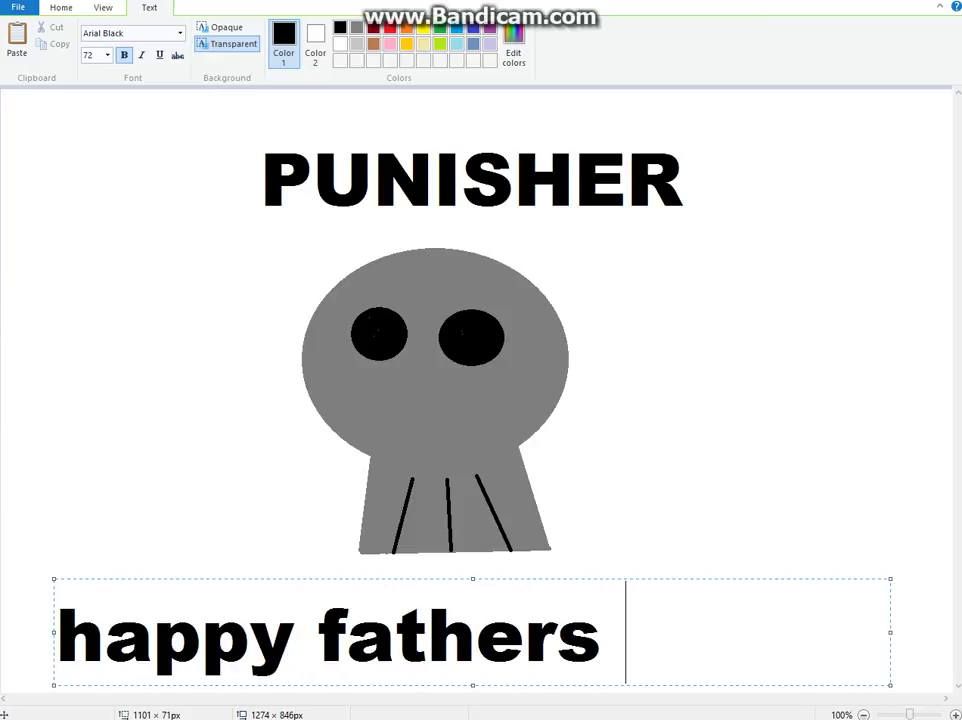
type("day!")
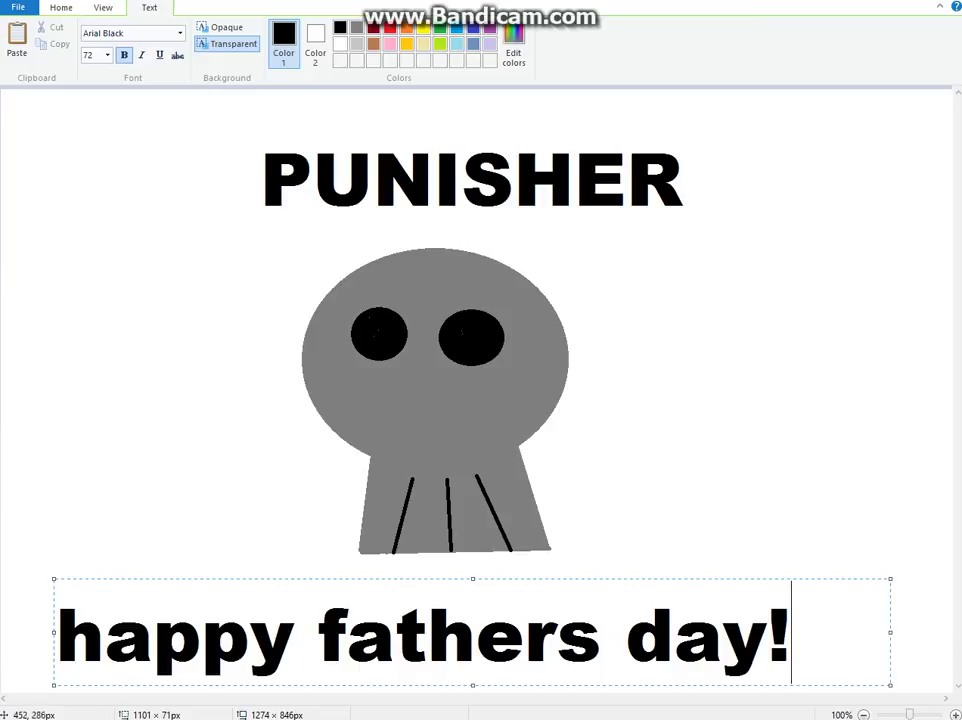
Draw an ellipse about 508 × 492 px around the skull, recolor its outline light gray and fill the area around the skull to match.
left_click(61, 7)
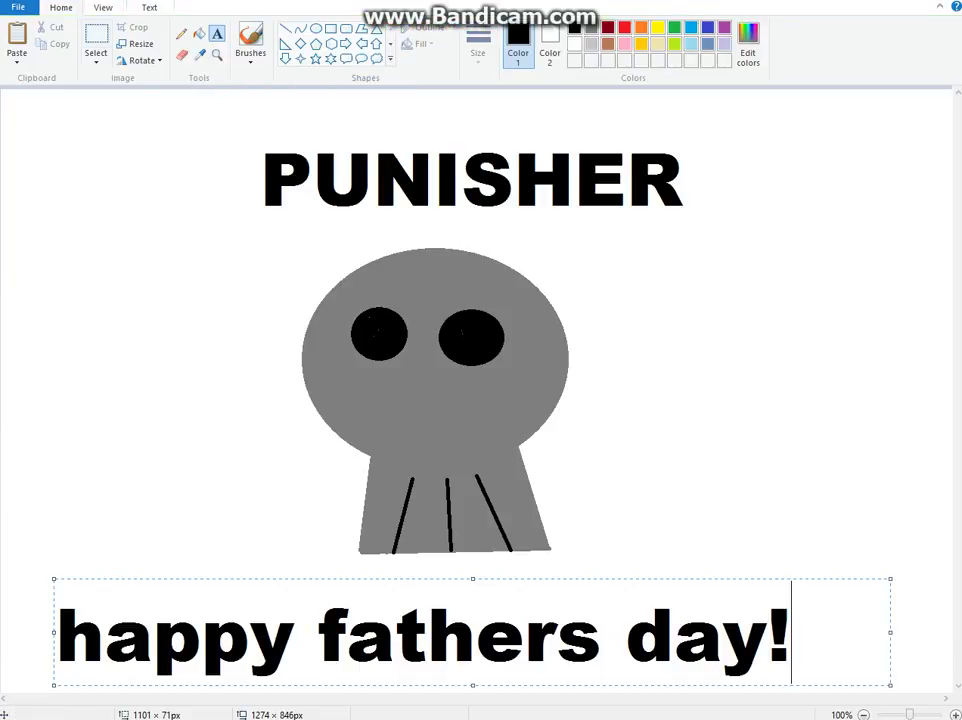
left_click(390, 60)
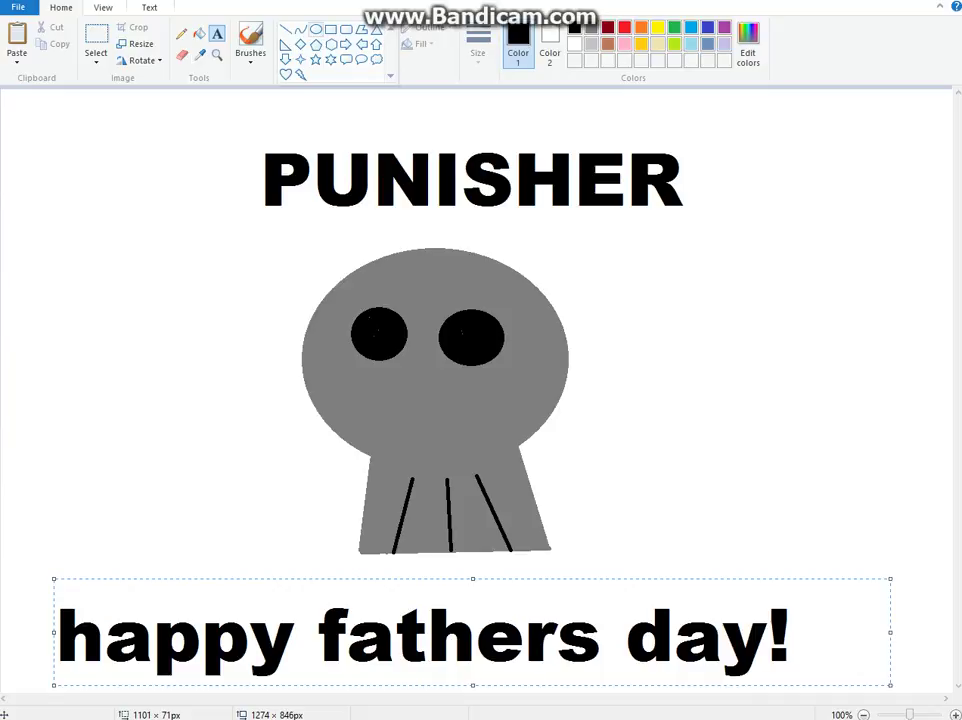
left_click(316, 29)
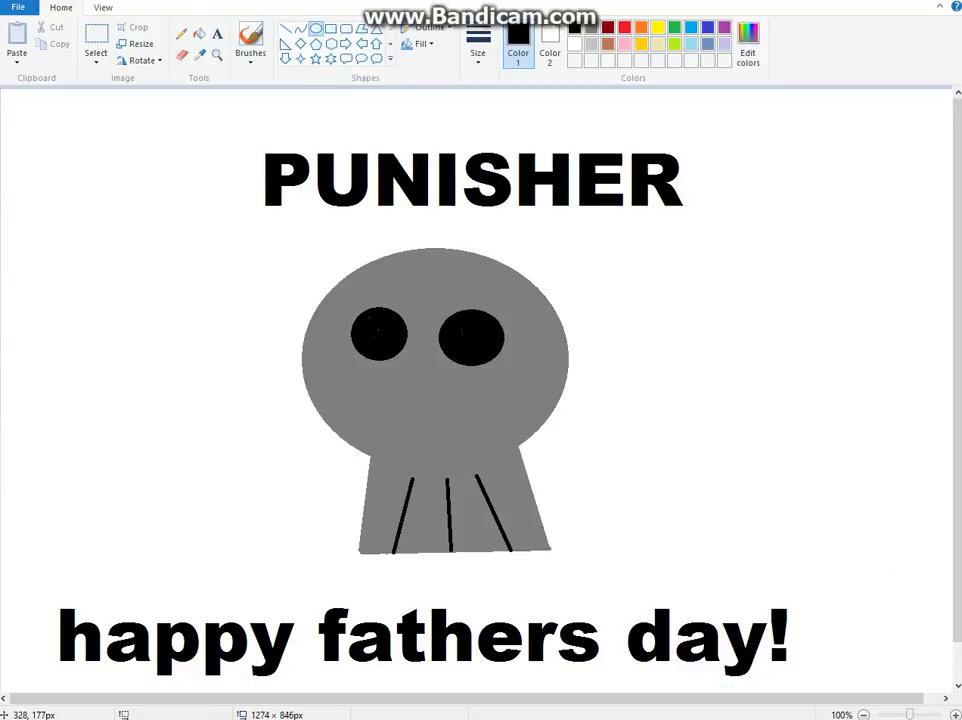
left_click_drag(249, 228, 628, 597)
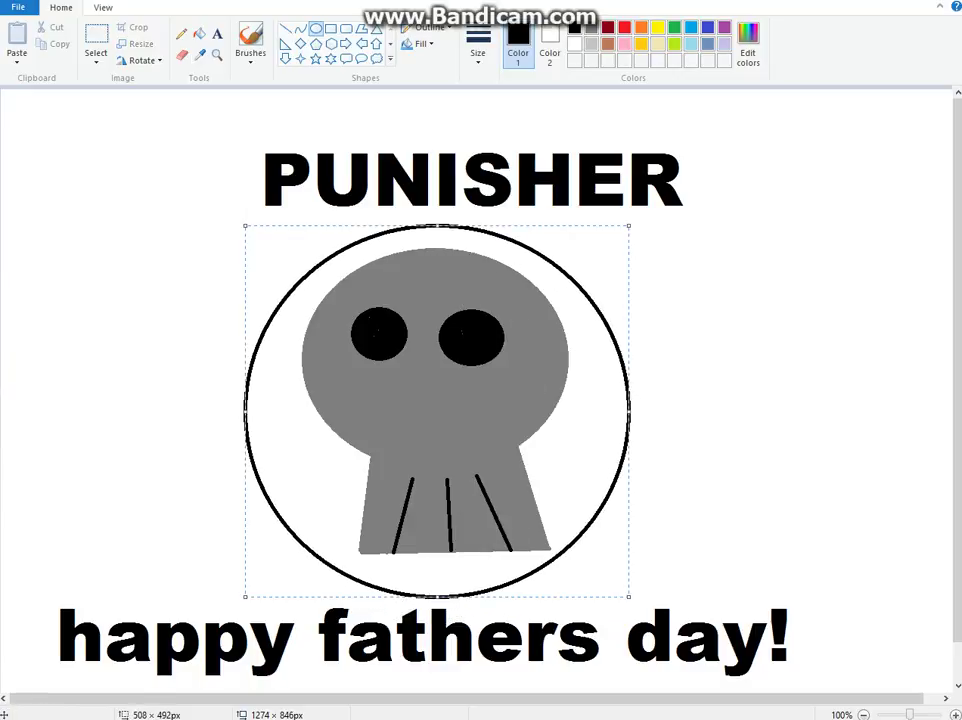
left_click(591, 44)
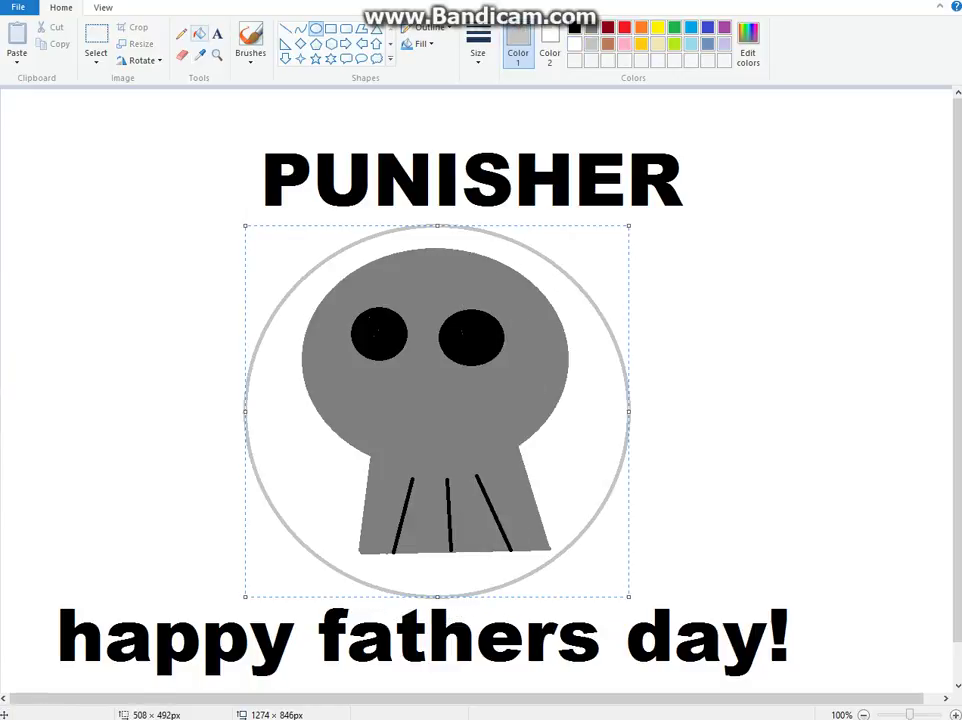
left_click(199, 34)
left_click(304, 312)
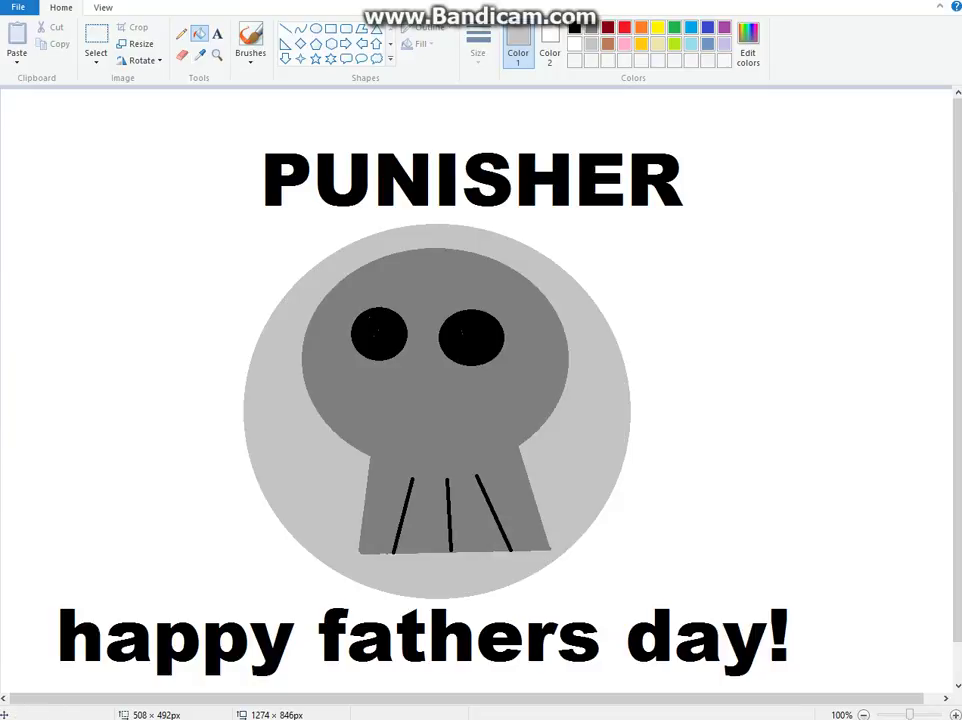
Add a small light gray size 8 signature in the canvas's upper-left corner, reading "FROM:" followed by the creator's username.
left_click(217, 33)
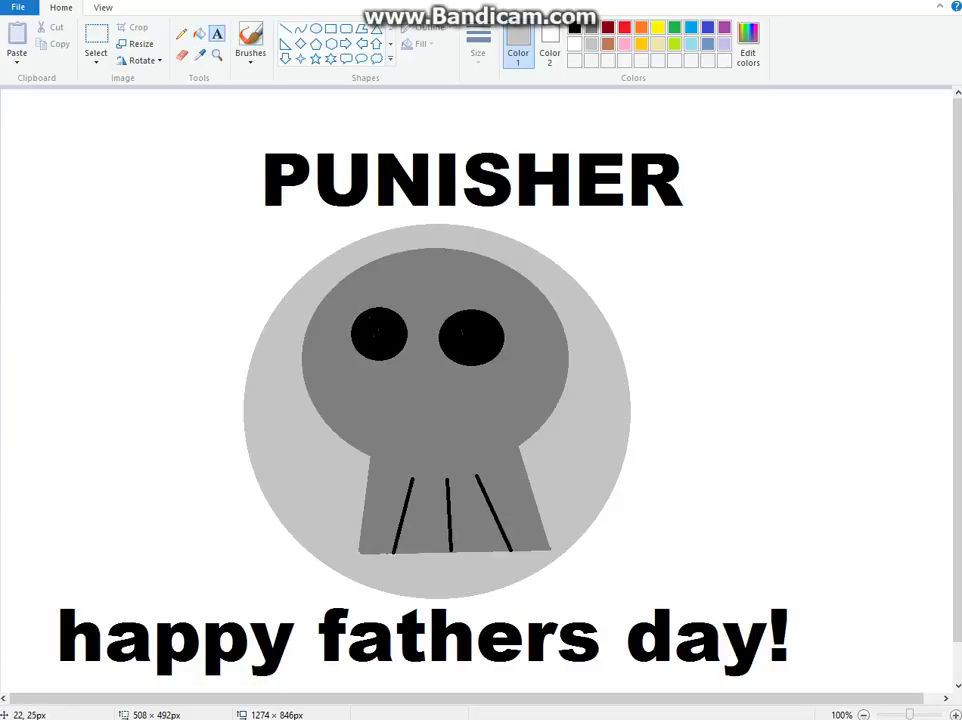
left_click_drag(17, 97, 227, 126)
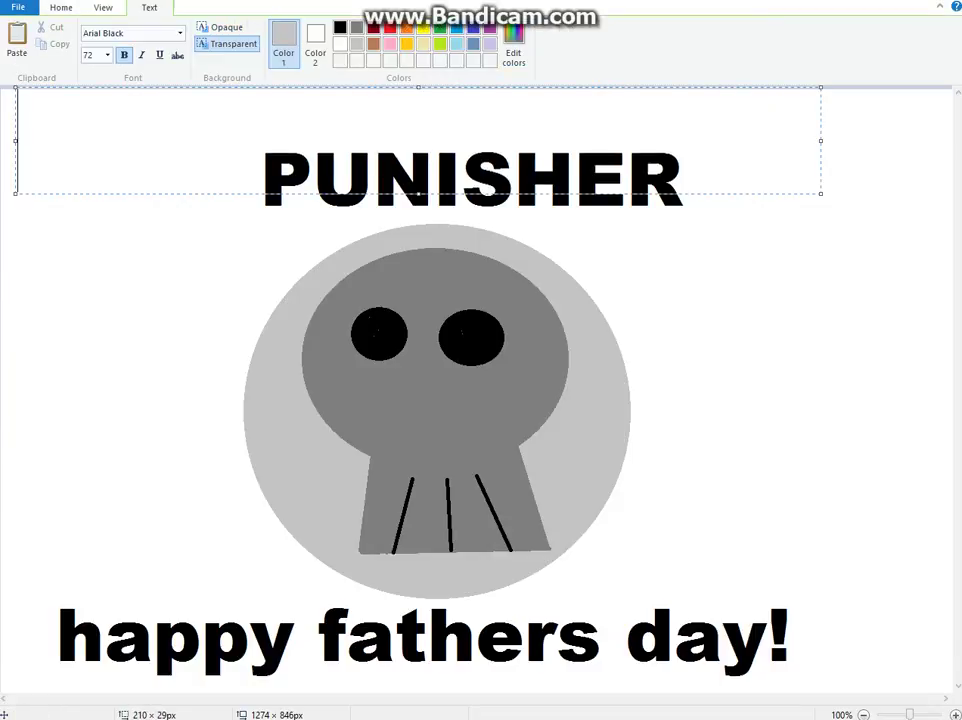
left_click(107, 55)
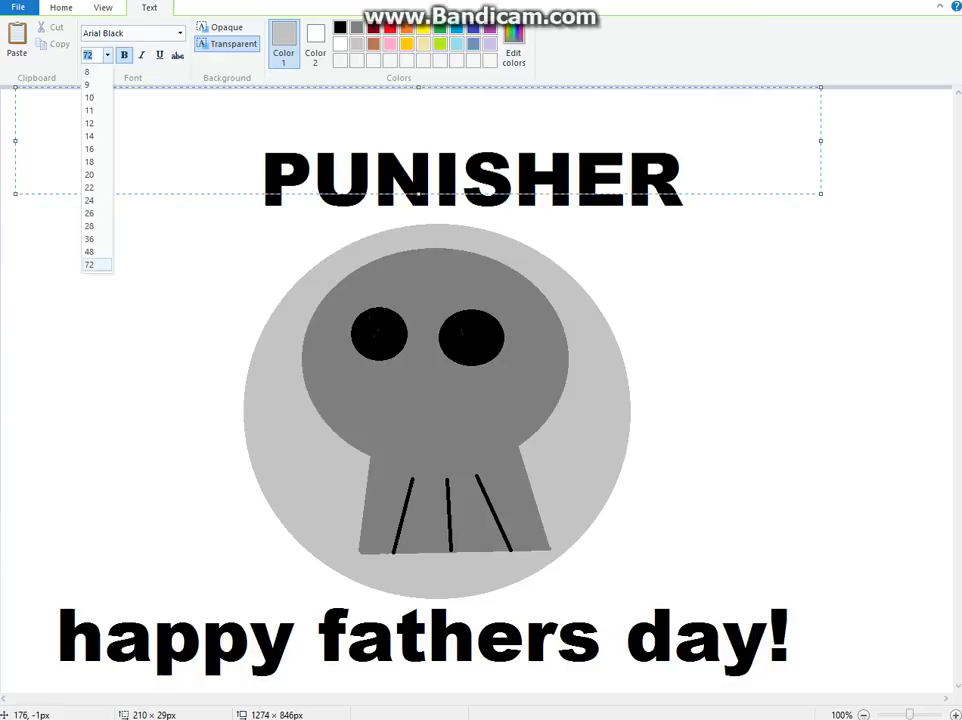
left_click(87, 72)
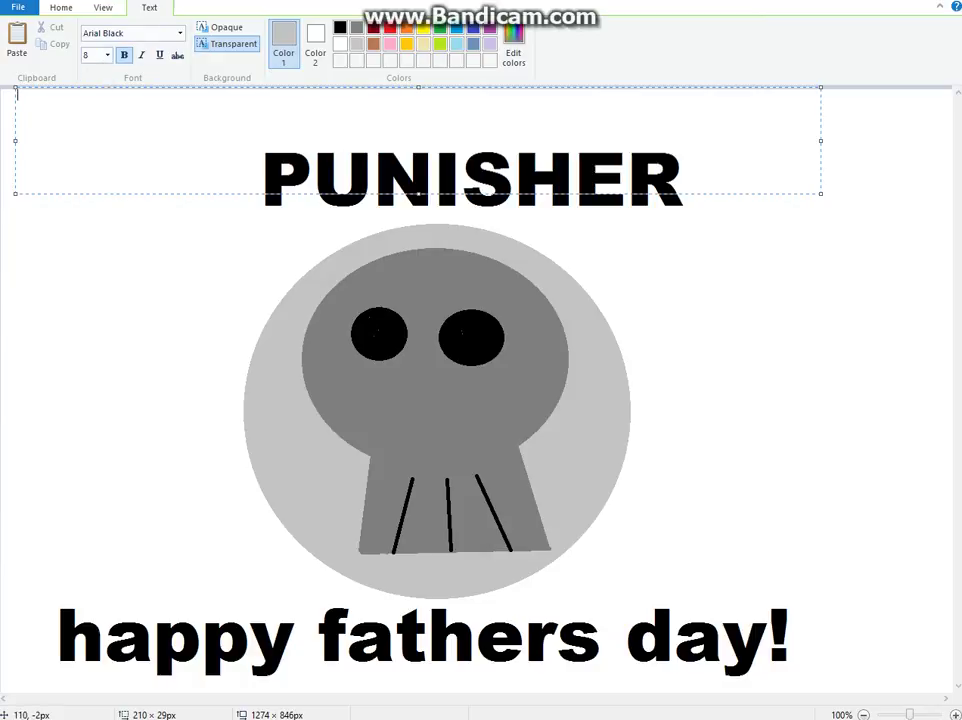
type("FROM: SylveonDoesMC")
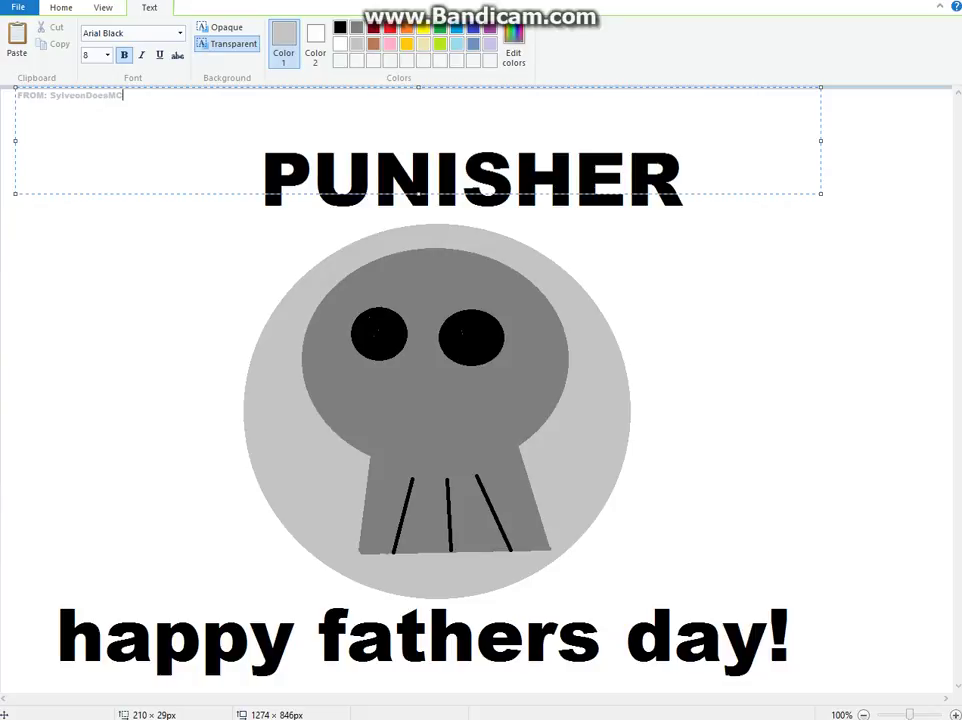
Define a custom dark gray with red, green and blue at 87, and fill the white canvas background with it.
left_click(513, 48)
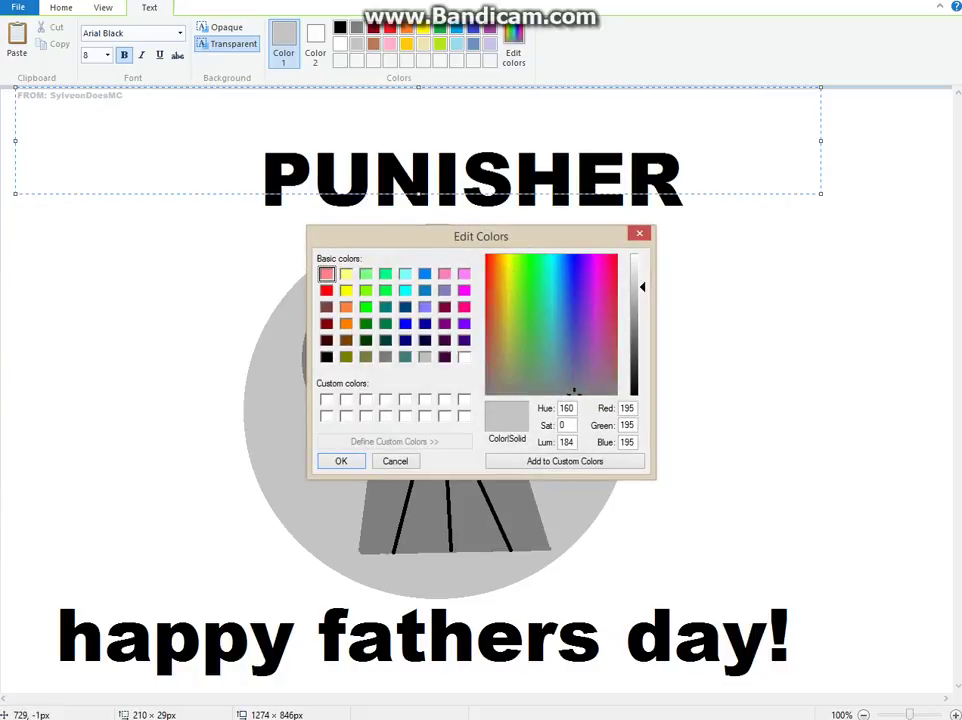
left_click_drag(642, 288, 642, 347)
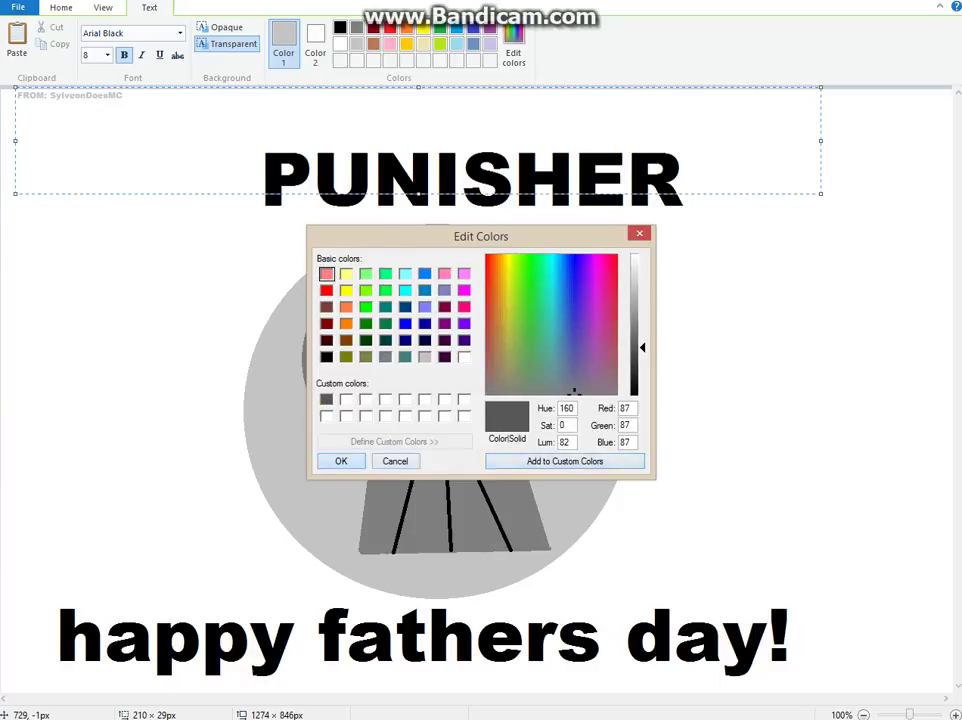
left_click(341, 461)
left_click(61, 8)
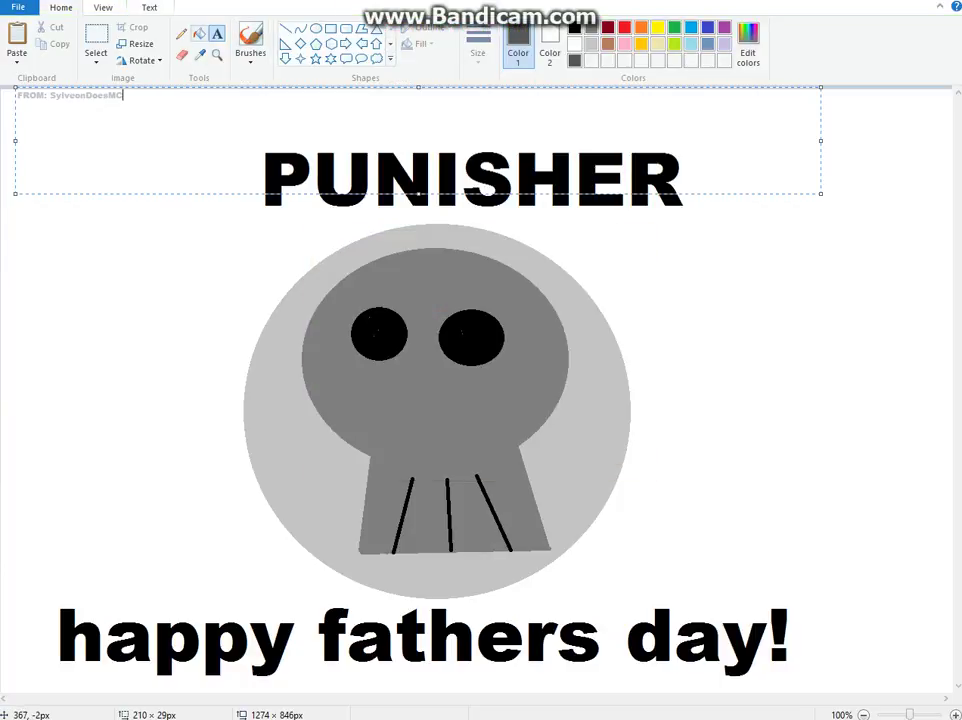
left_click(200, 34)
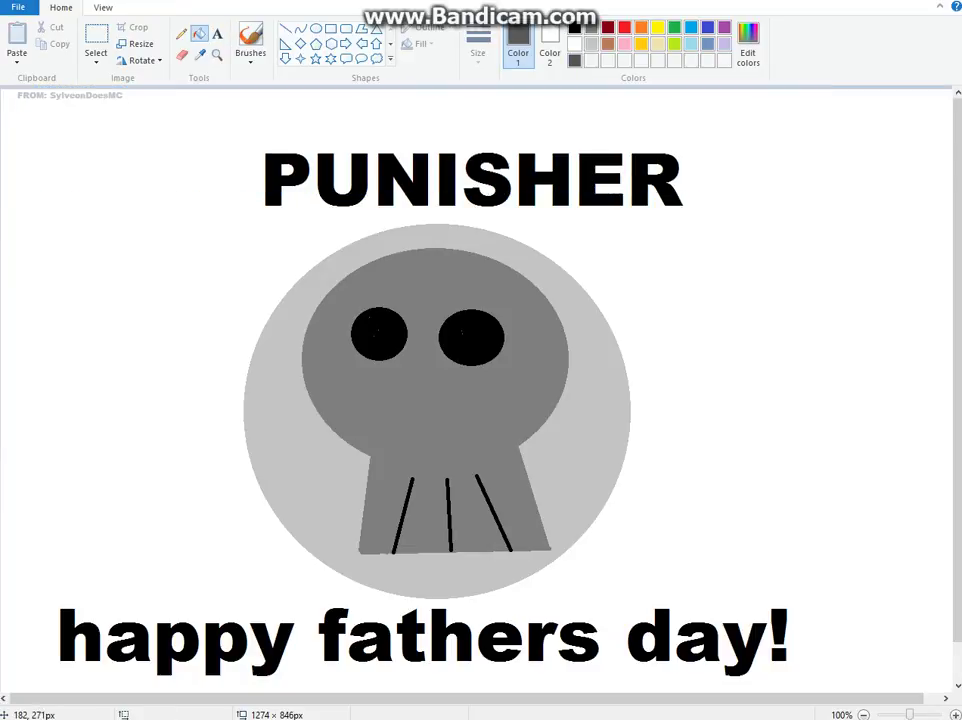
left_click(123, 302)
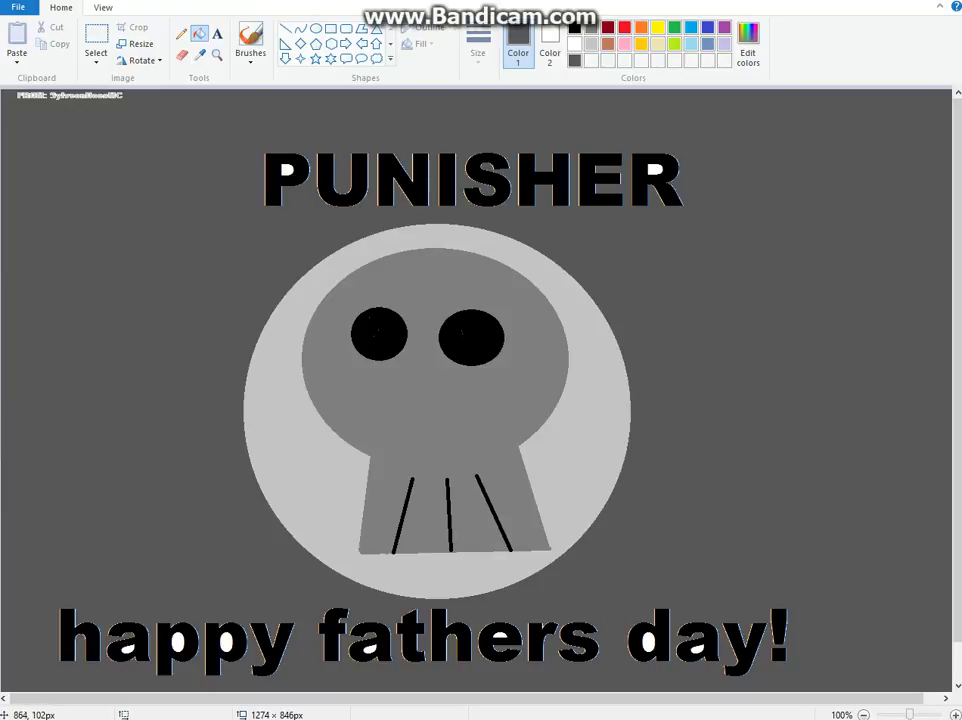
Fill the white gaps inside the letters and the light gray circle around the skull with the dark gray.
left_click(648, 644)
left_click(695, 650)
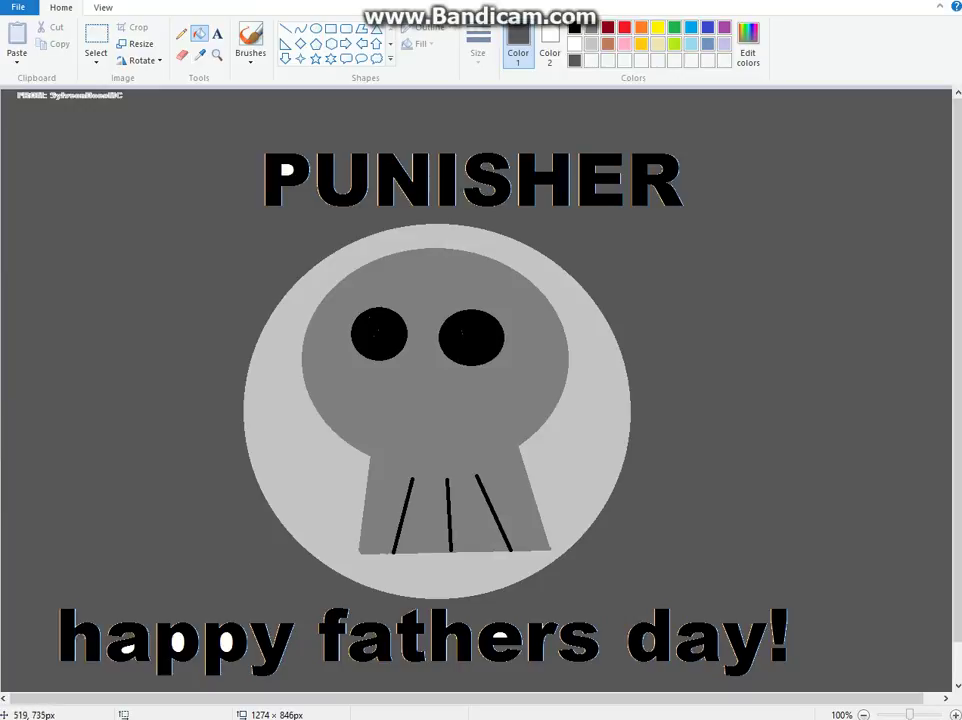
left_click(501, 634)
left_click(179, 638)
left_click(227, 643)
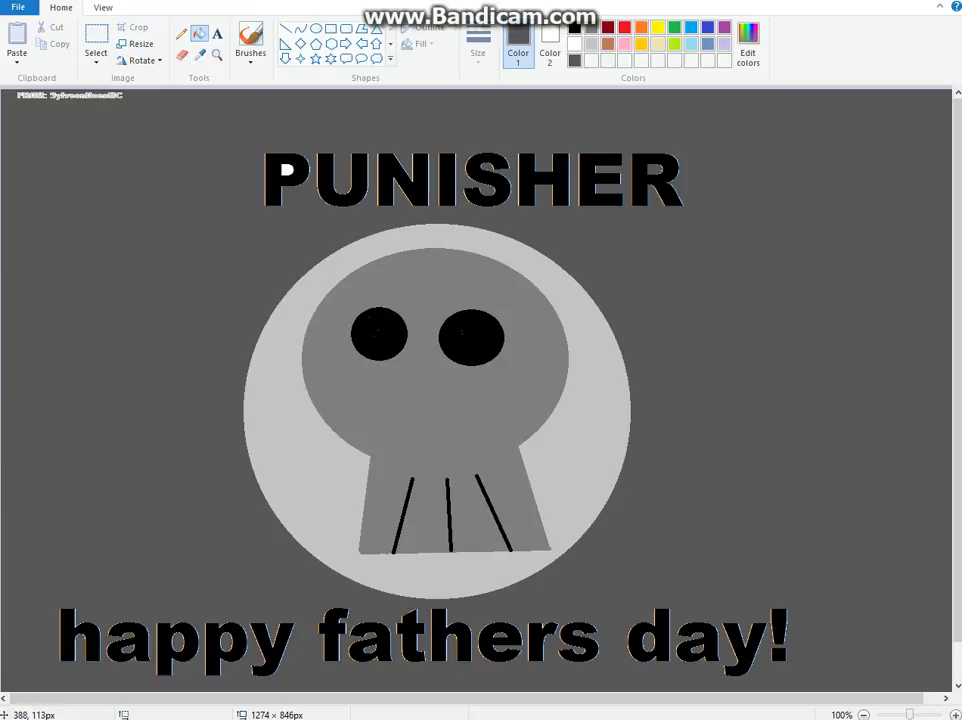
left_click(271, 363)
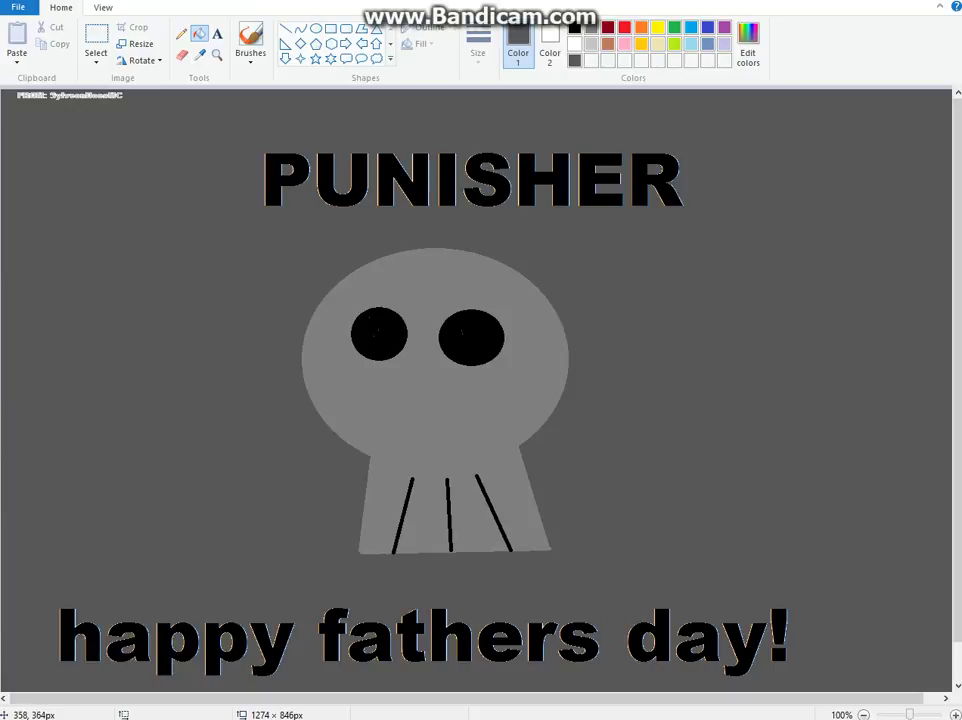